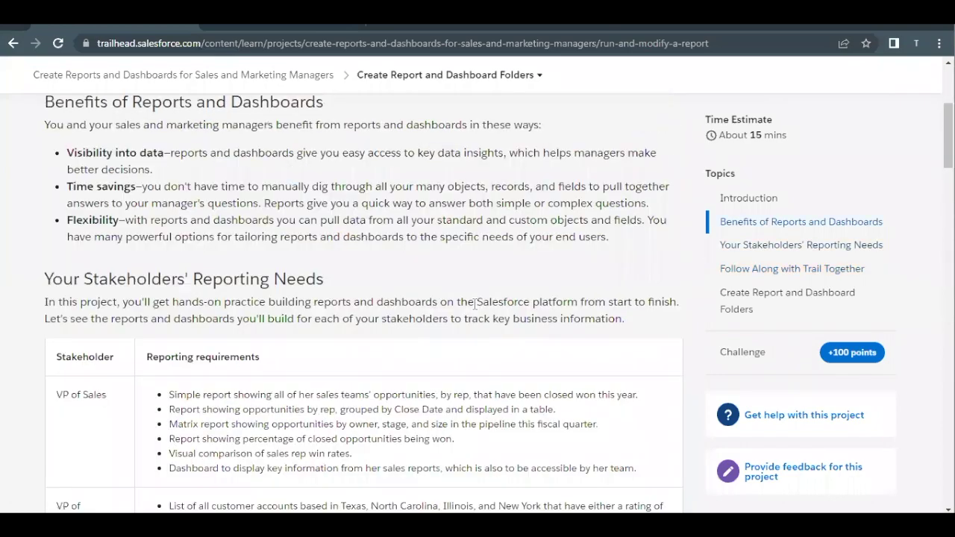
- Read the Trailhead unit's introduction, stakeholder reporting needs and instructions for creating report and dashboard folders
scroll(475, 304, "up", 2)
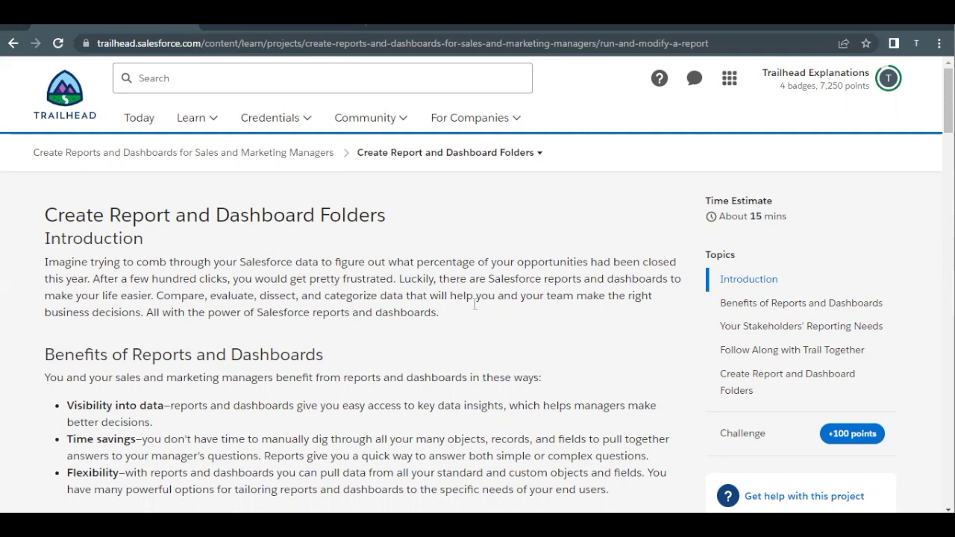
scroll(475, 304, "down", 4)
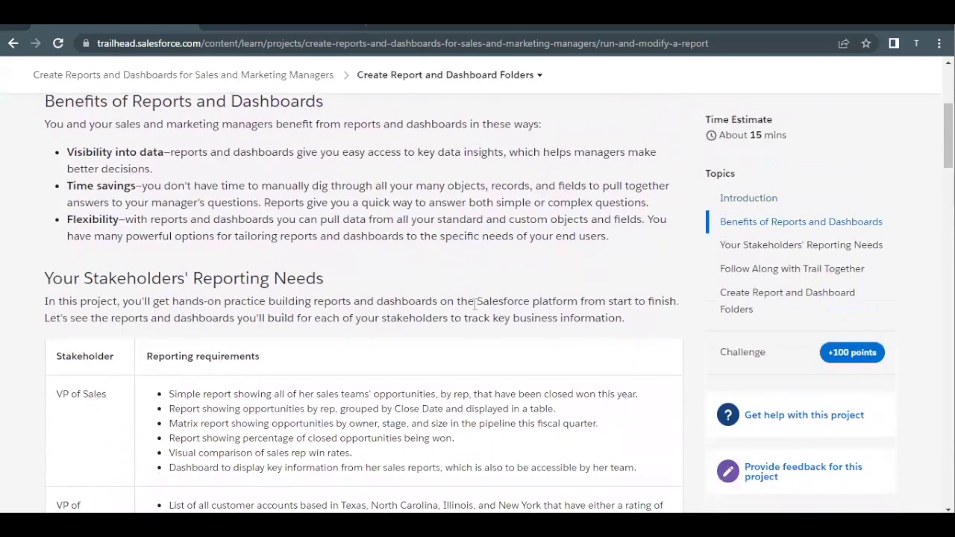
scroll(475, 304, "down", 6)
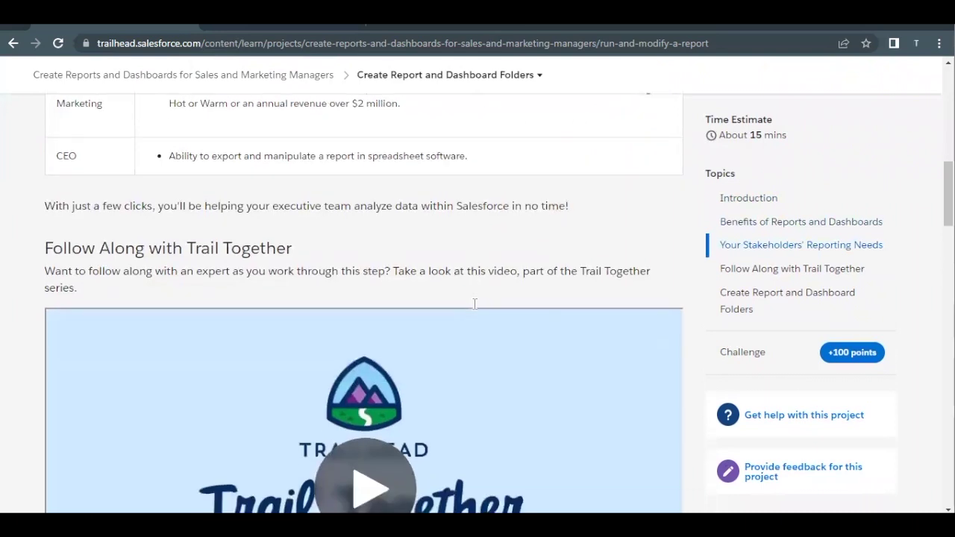
scroll(475, 304, "down", 6)
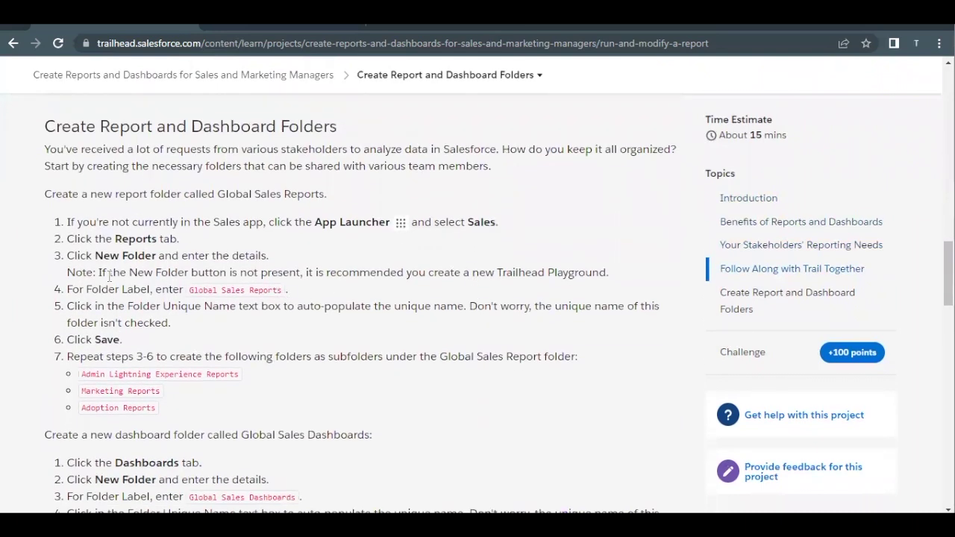
left_click_drag(67, 275, 146, 288)
left_click(147, 282)
left_click_drag(130, 274, 188, 273)
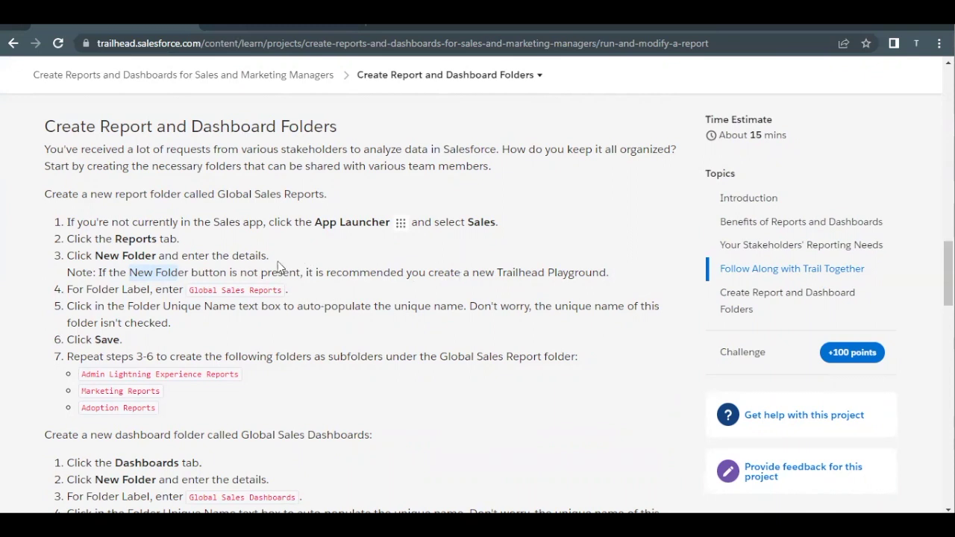
left_click(409, 291)
scroll(409, 291, "up", 2)
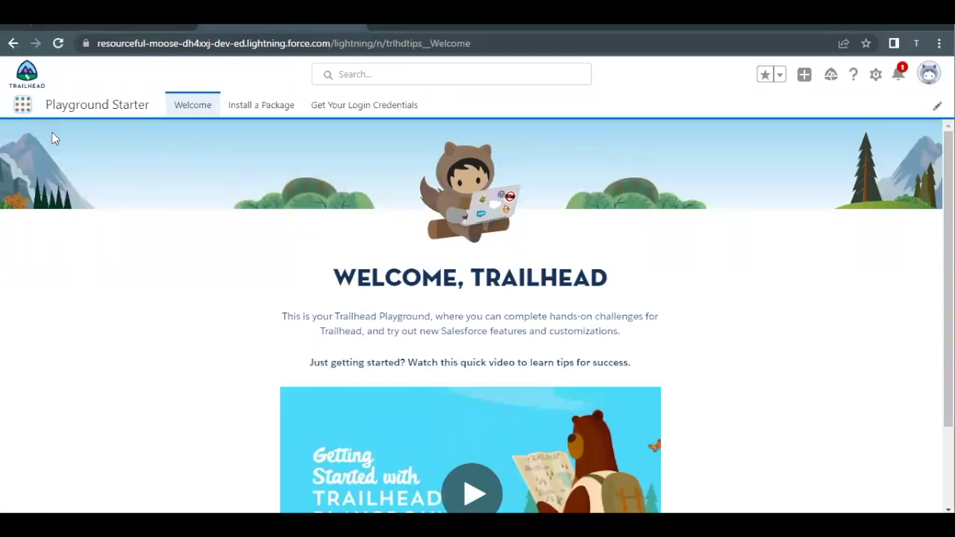
- Find and launch the Sales app in the Trailhead Playground, and go to its Reports page
type("Sale")
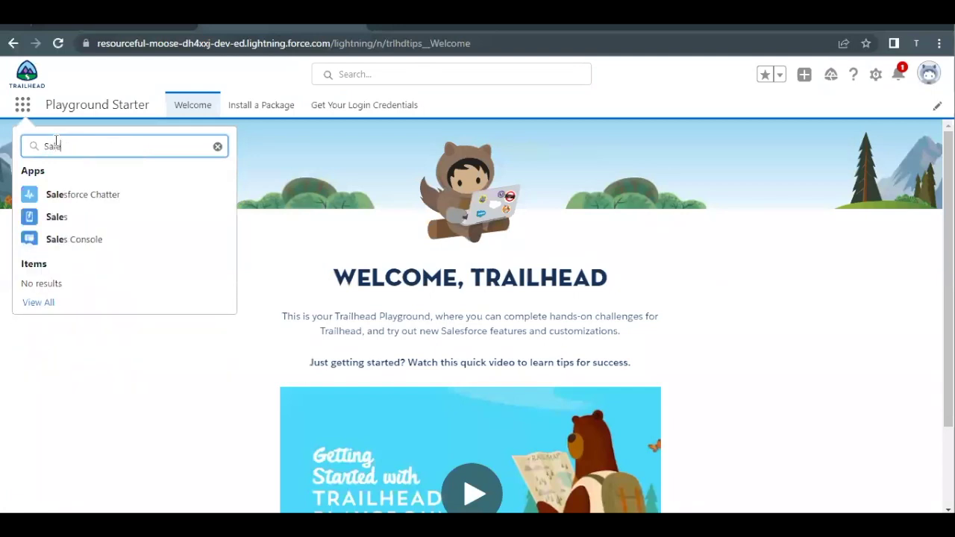
left_click(57, 217)
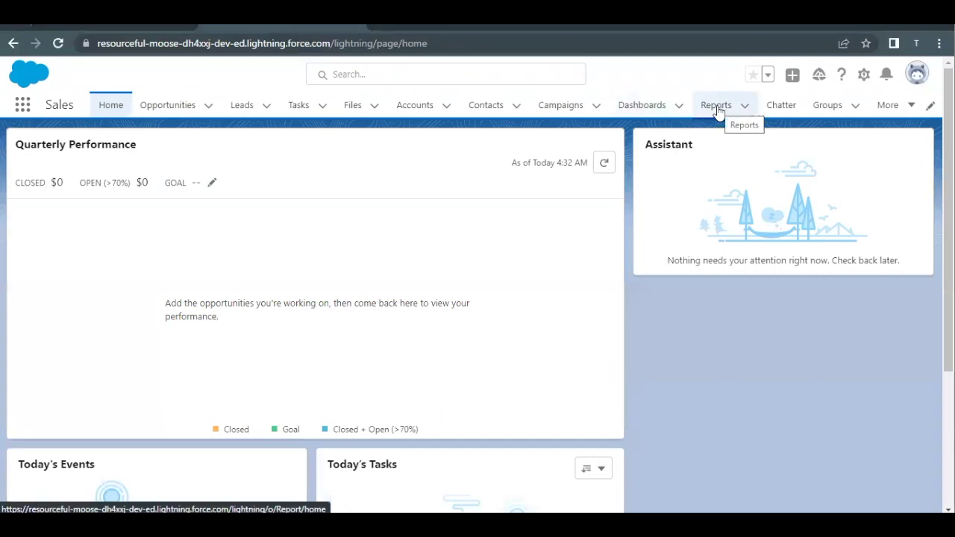
right_click(718, 109)
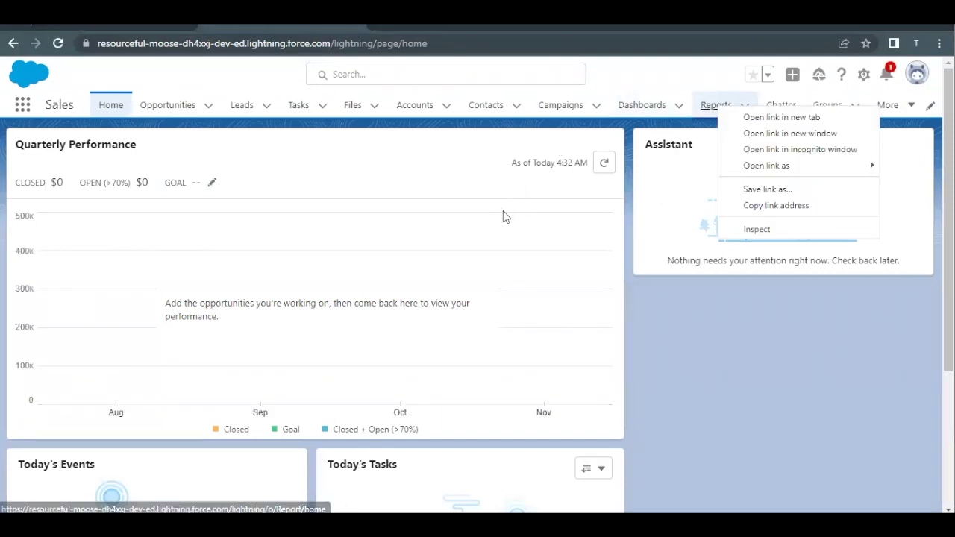
left_click(711, 104)
left_click(706, 109)
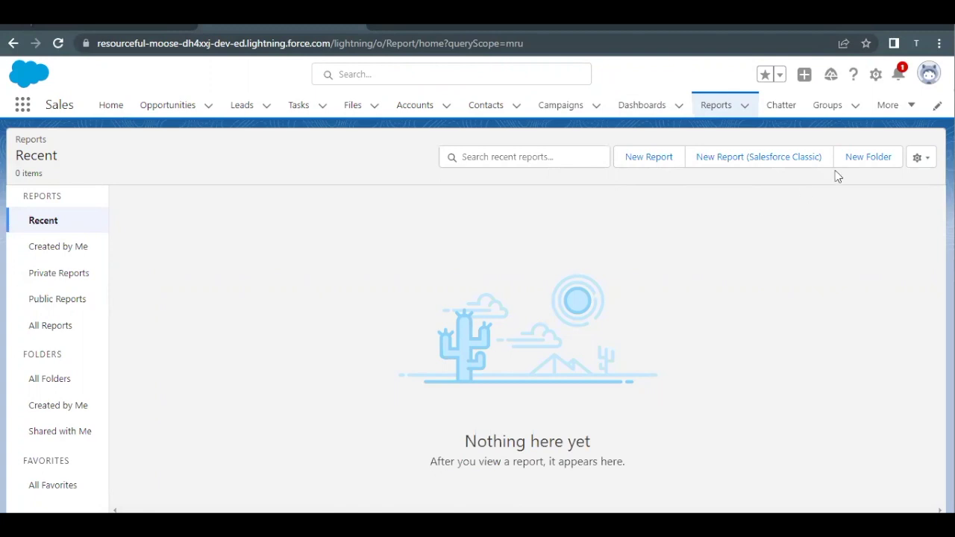
- Create a report folder labelled Global Sales Reports, copying the label from the Trailhead instructions and auto-filling its unique name
left_click(866, 158)
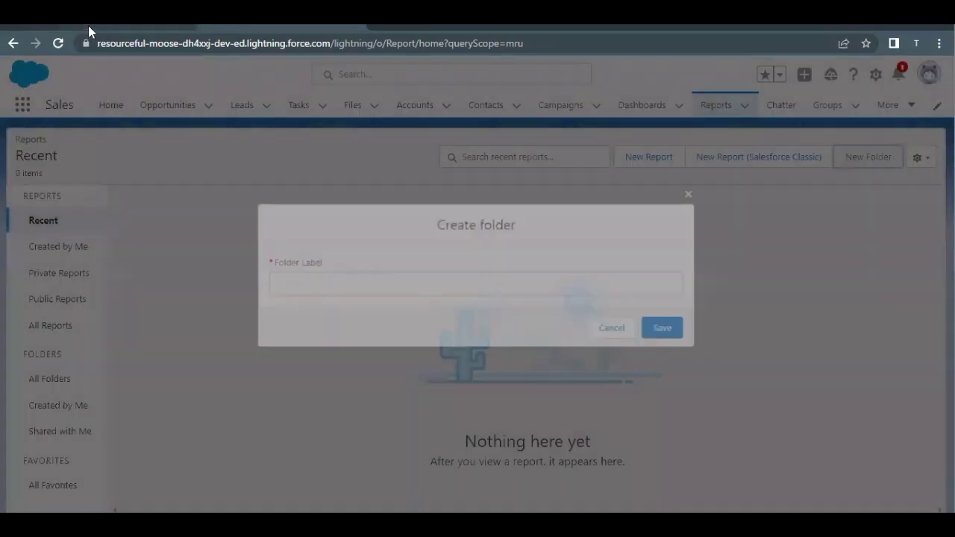
left_click(89, 25)
scroll(185, 349, "down", 1)
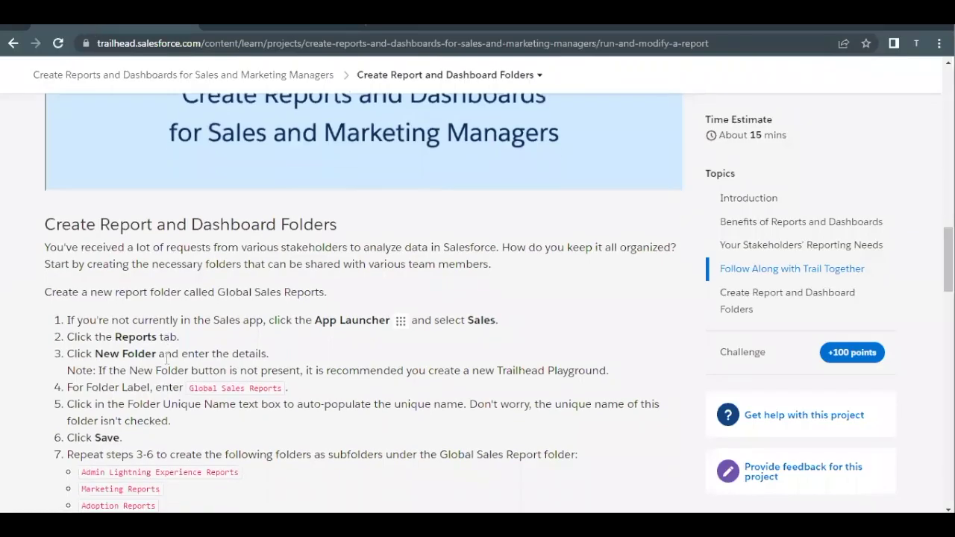
left_click_drag(185, 350, 283, 343)
key("ctrl+c")
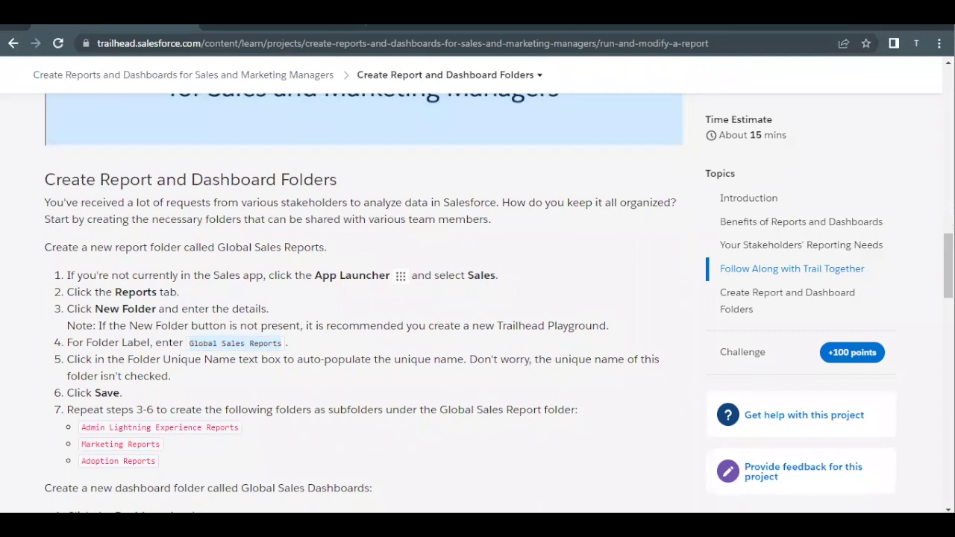
left_click(262, 27)
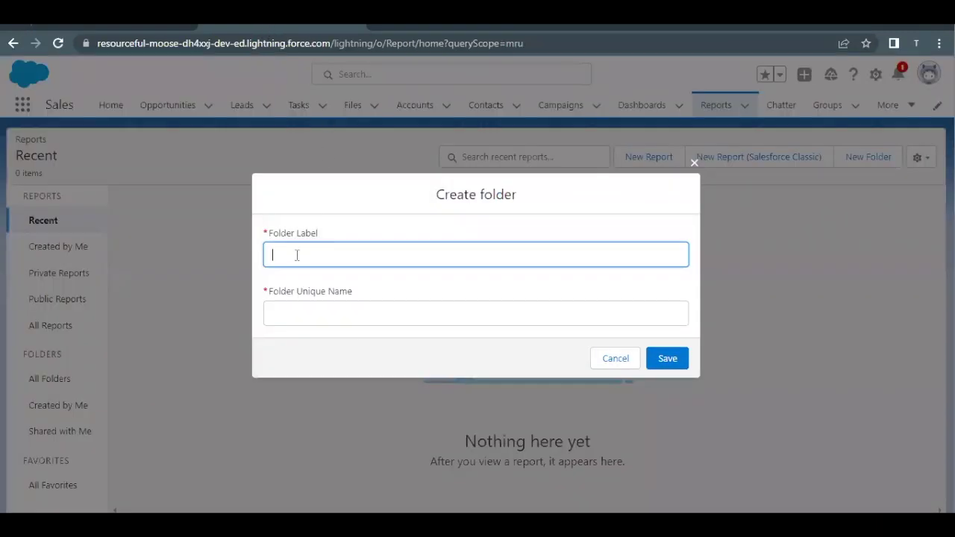
key("ctrl+v")
left_click(321, 317)
left_click(674, 362)
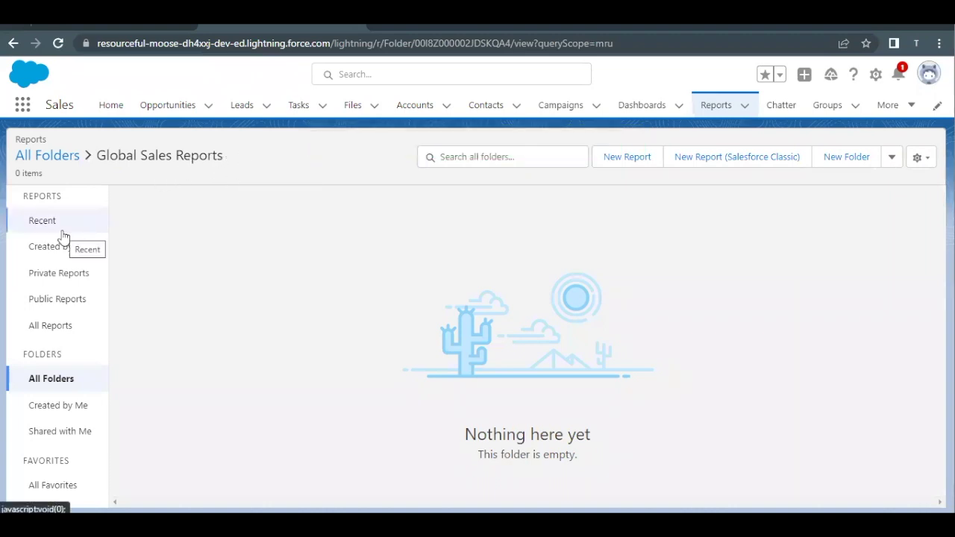
- Create the subfolder Admin Lightning Experience Reports inside Global Sales Reports, using the label from the Trailhead instructions and an auto-filled unique name
left_click(121, 28)
scroll(72, 294, "down", 1)
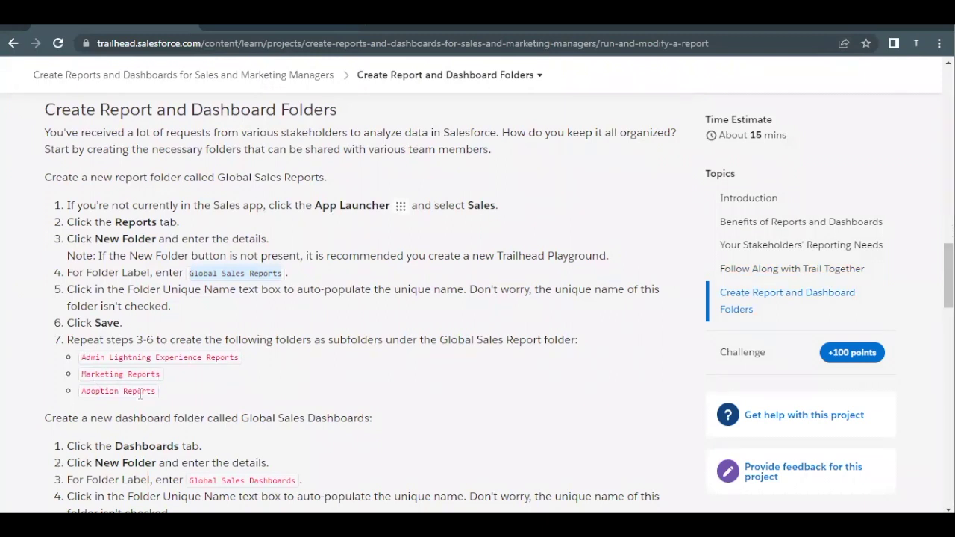
left_click_drag(82, 357, 241, 357)
key("ctrl+c")
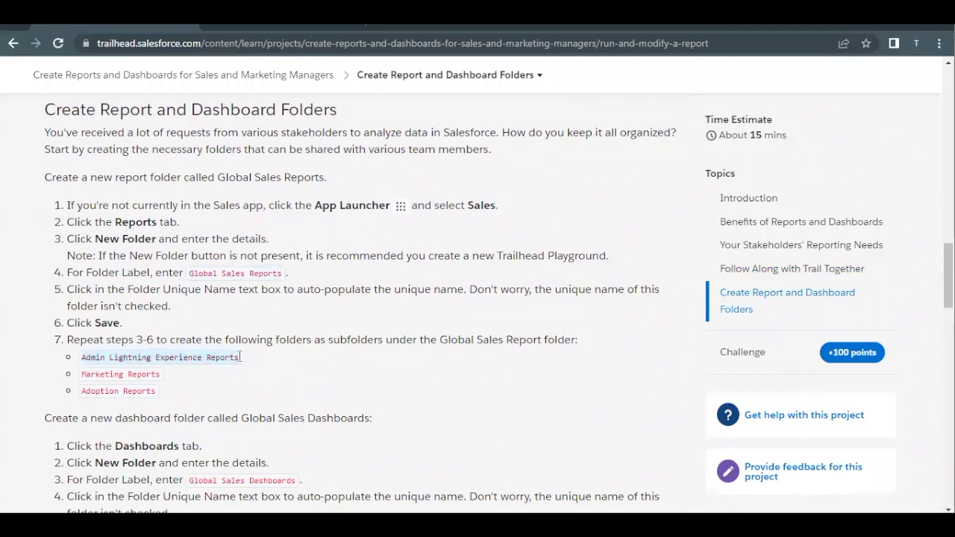
left_click(267, 27)
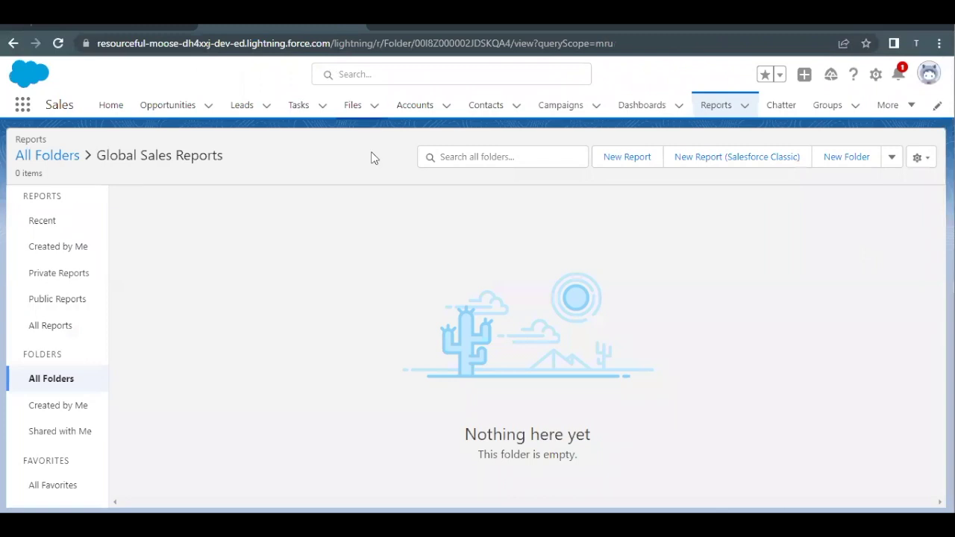
left_click(841, 163)
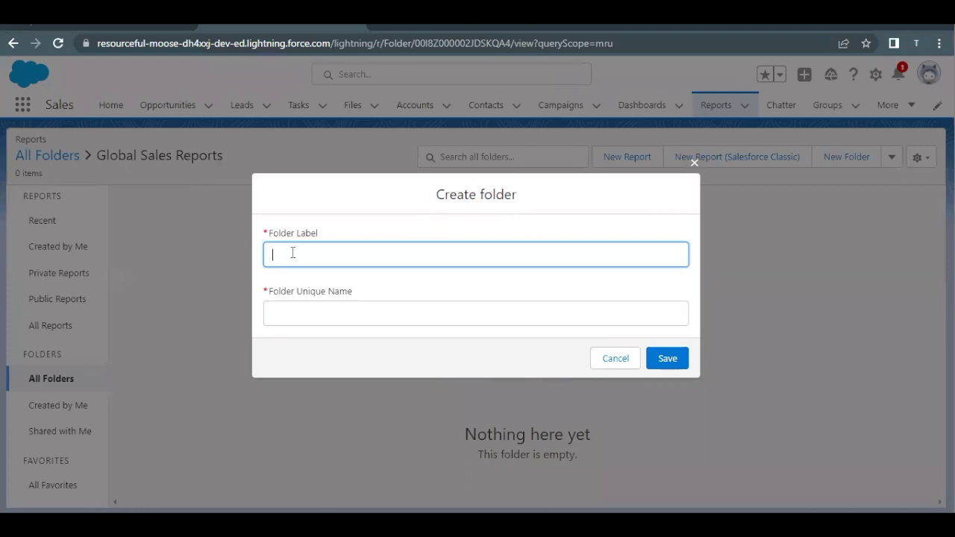
key("ctrl+v")
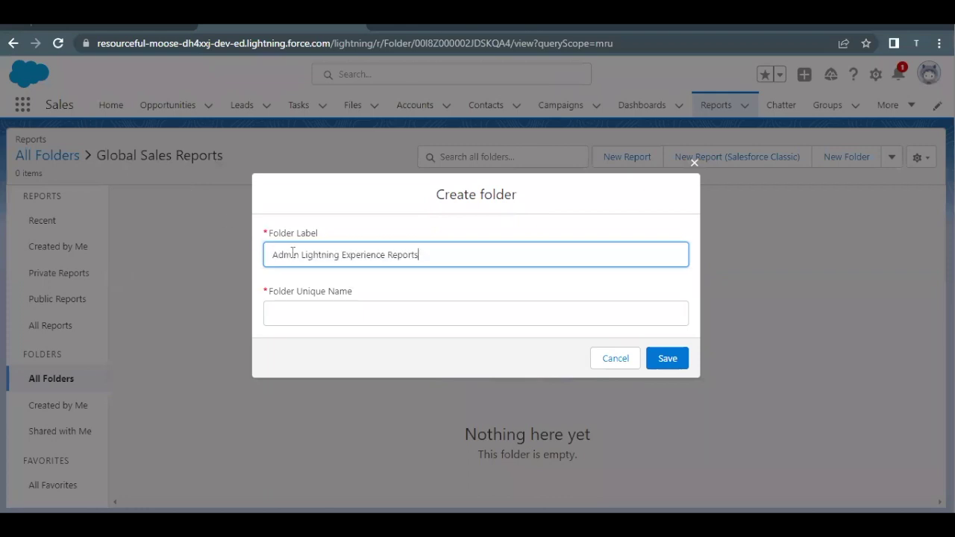
left_click(466, 323)
left_click(663, 359)
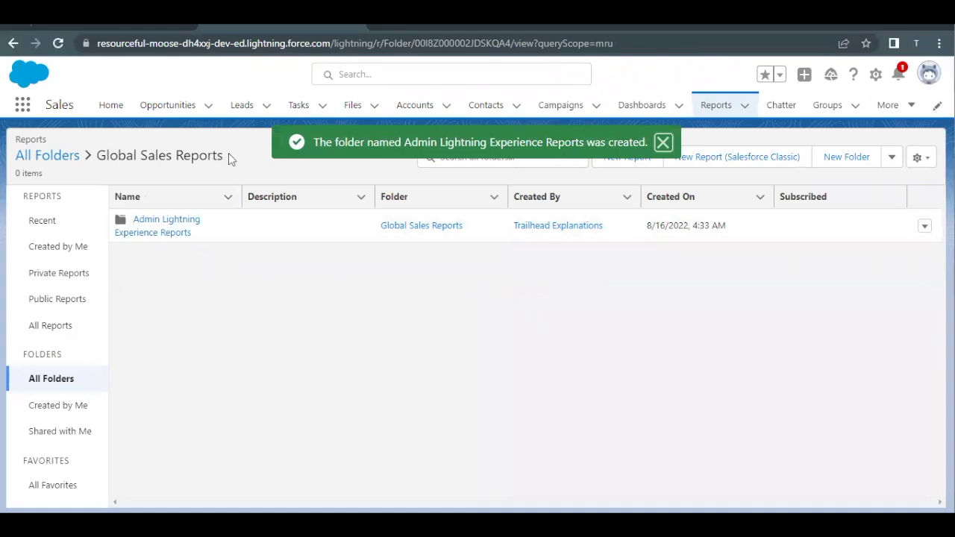
left_click_drag(201, 155, 95, 155)
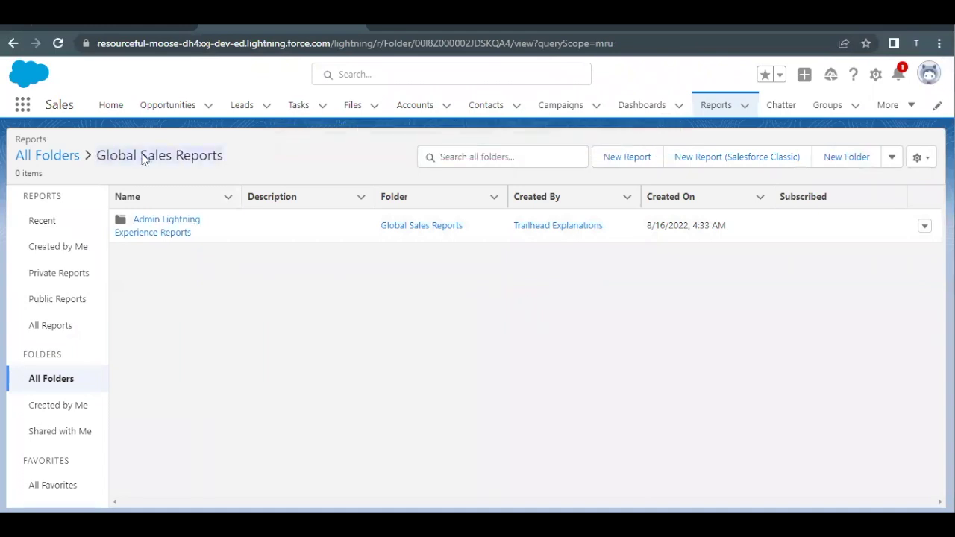
- Add a Marketing Reports subfolder under Global Sales Reports, copying its label from the Trailhead instructions and auto-filling the unique name
left_click(110, 25)
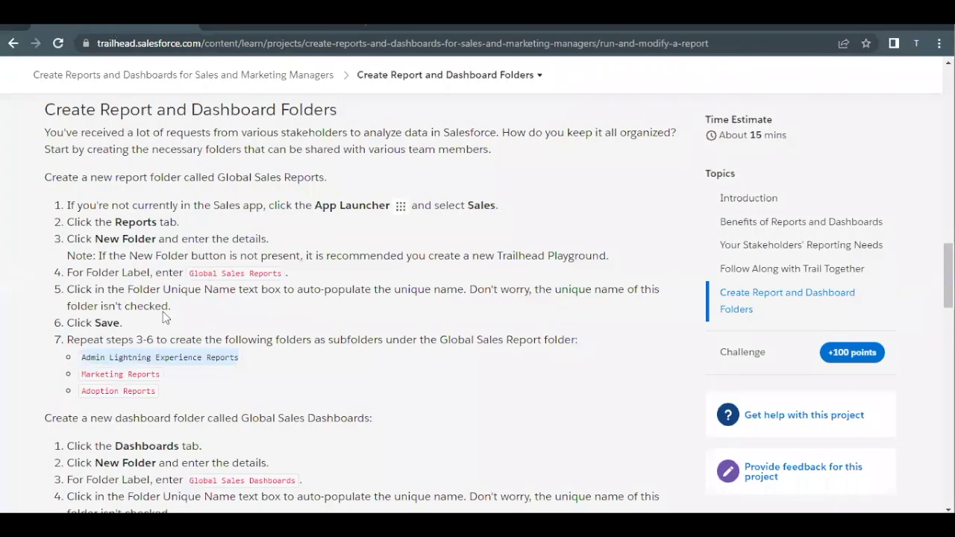
left_click_drag(82, 374, 161, 374)
key("ctrl+c")
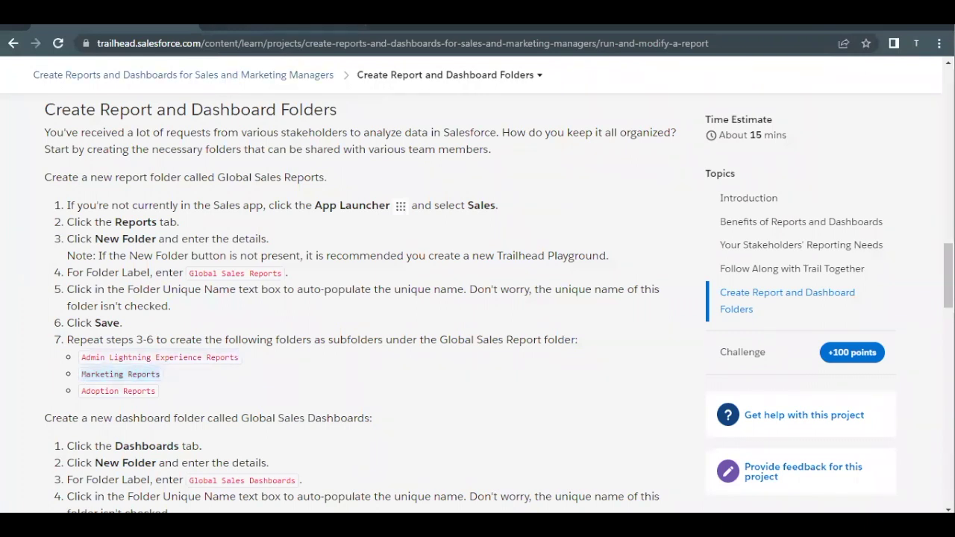
left_click(268, 30)
left_click(847, 157)
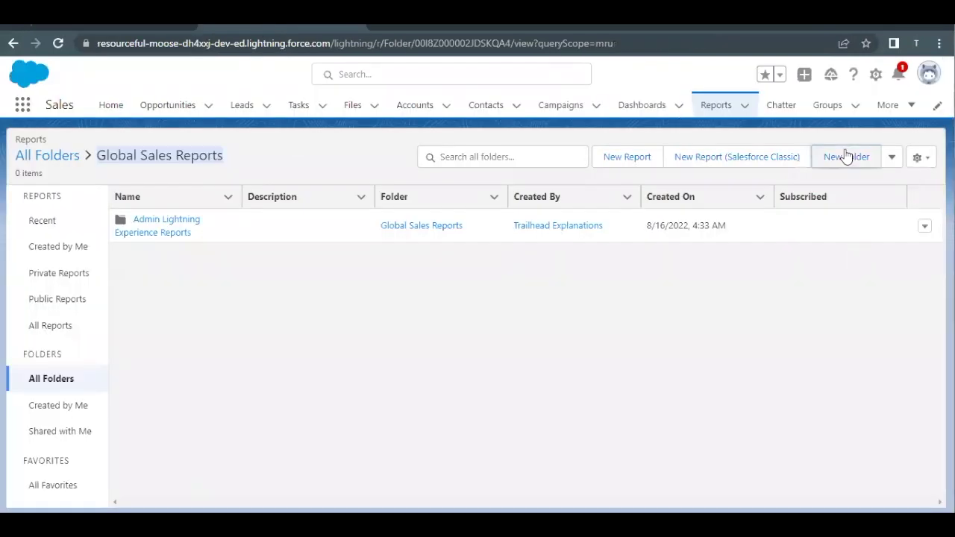
key("ctrl+v")
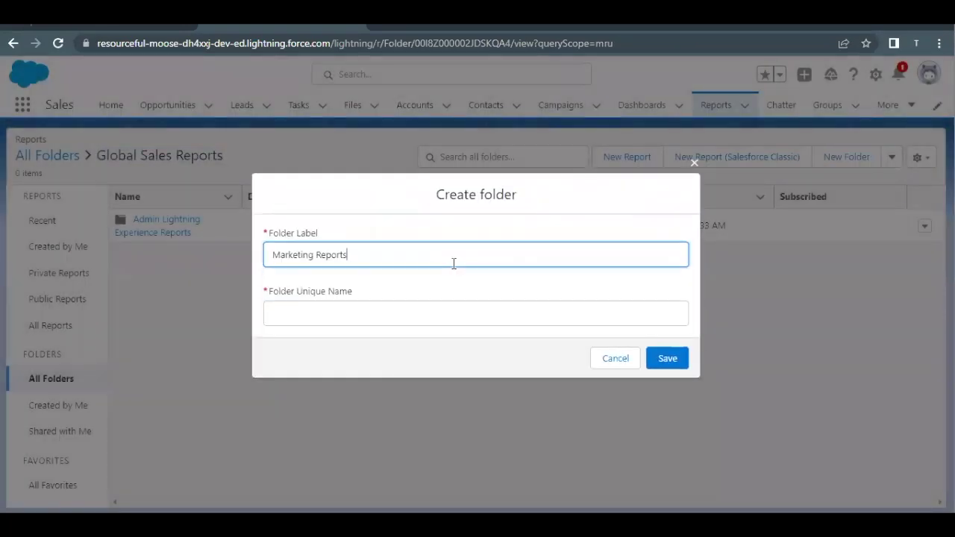
left_click(371, 314)
left_click(651, 359)
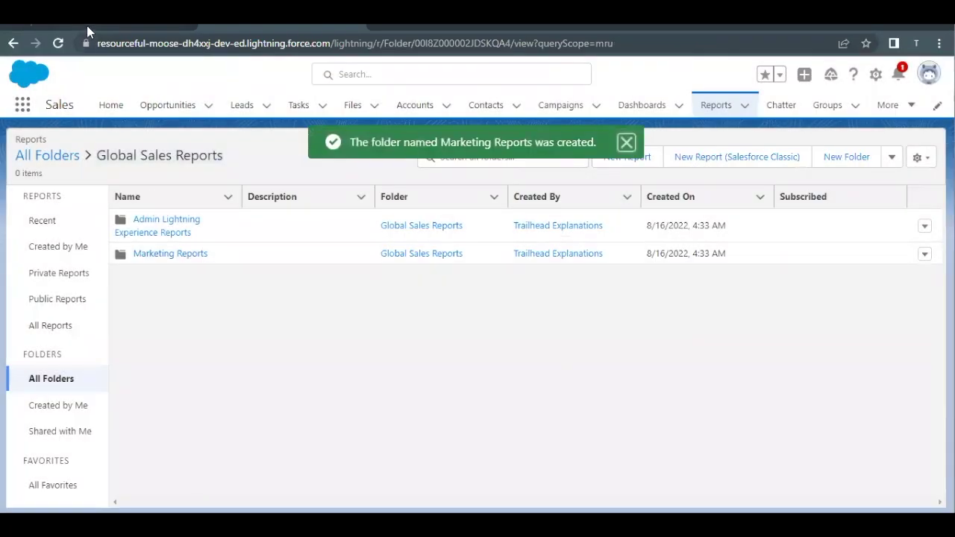
- Add an Adoption Reports subfolder under Global Sales Reports, with the label copied from the Trailhead instructions and the unique name auto-filled
left_click(86, 25)
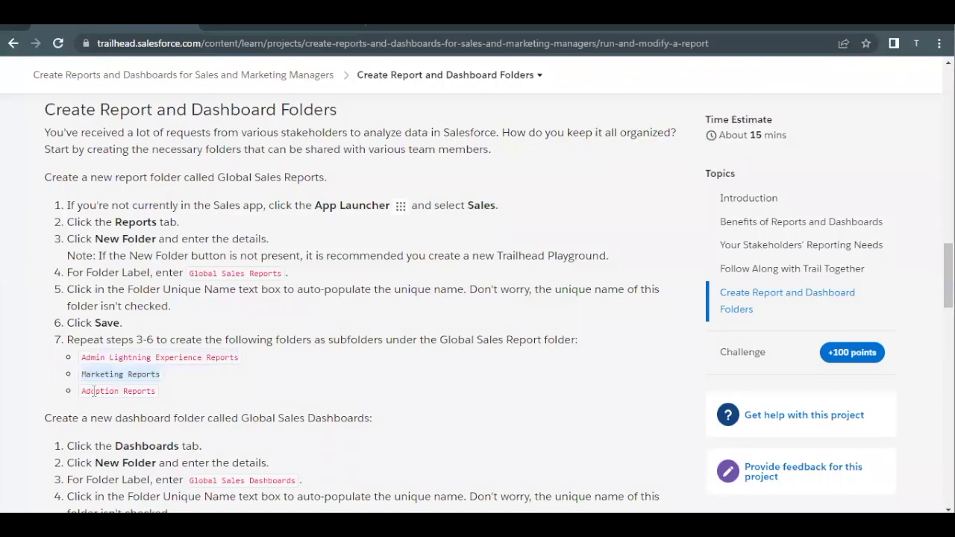
left_click_drag(82, 391, 157, 395)
key("ctrl+c")
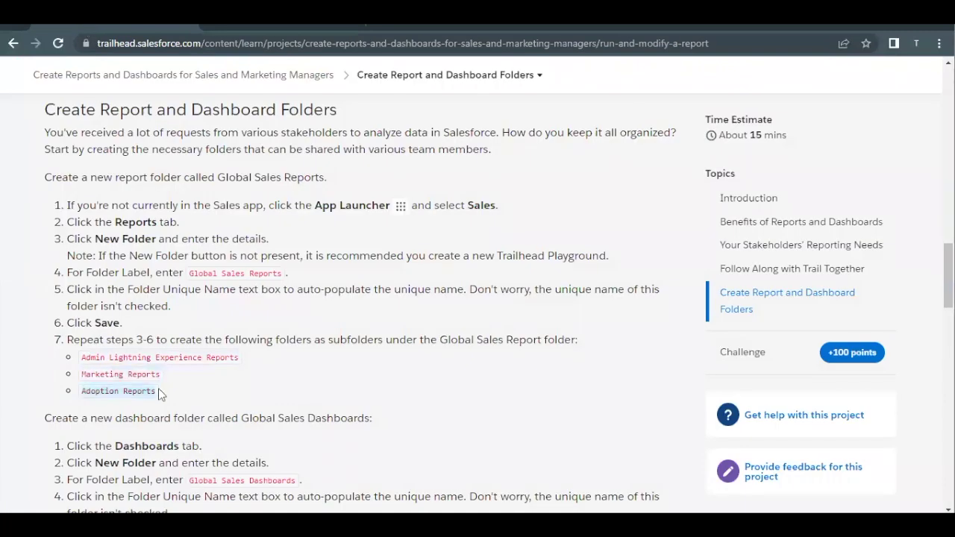
left_click(291, 29)
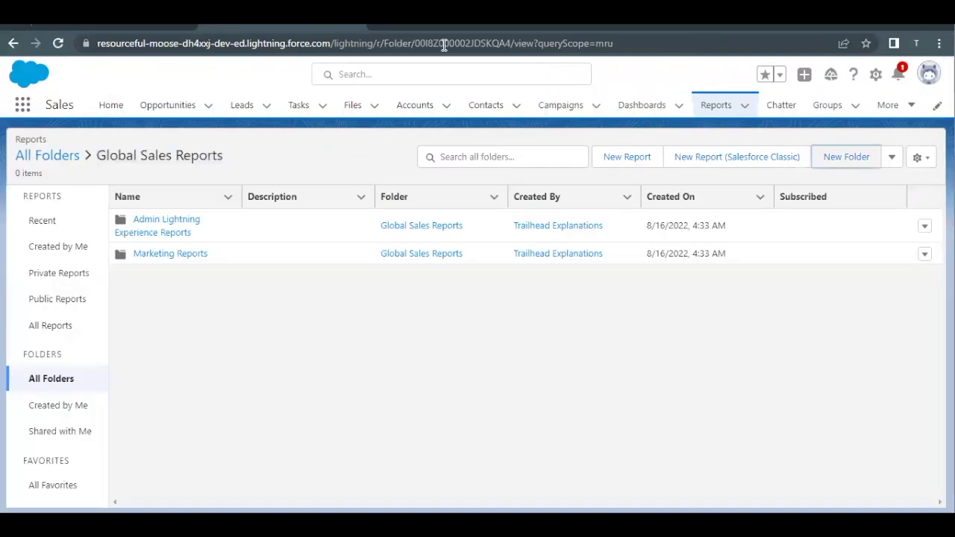
left_click(870, 165)
key("ctrl+v")
left_click(384, 312)
left_click(666, 356)
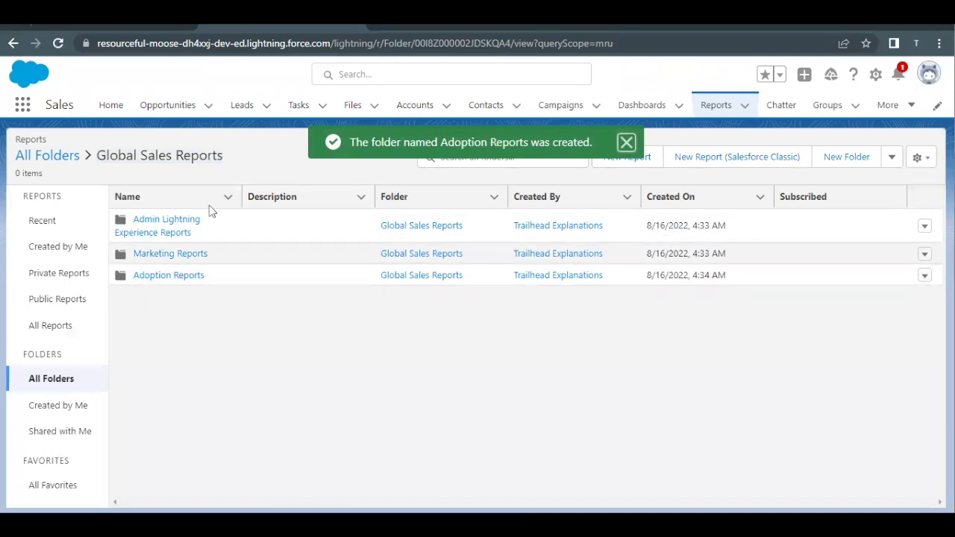
left_click_drag(217, 159, 125, 163)
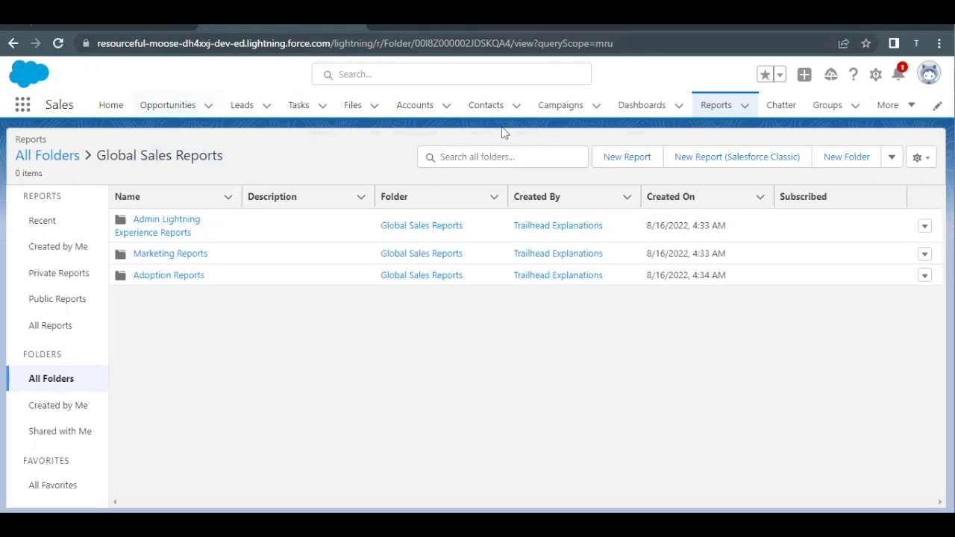
- Create a dashboard folder labelled Global Sales Dashboards, copying the label from the Trailhead instructions and auto-filling its unique name
left_click(642, 106)
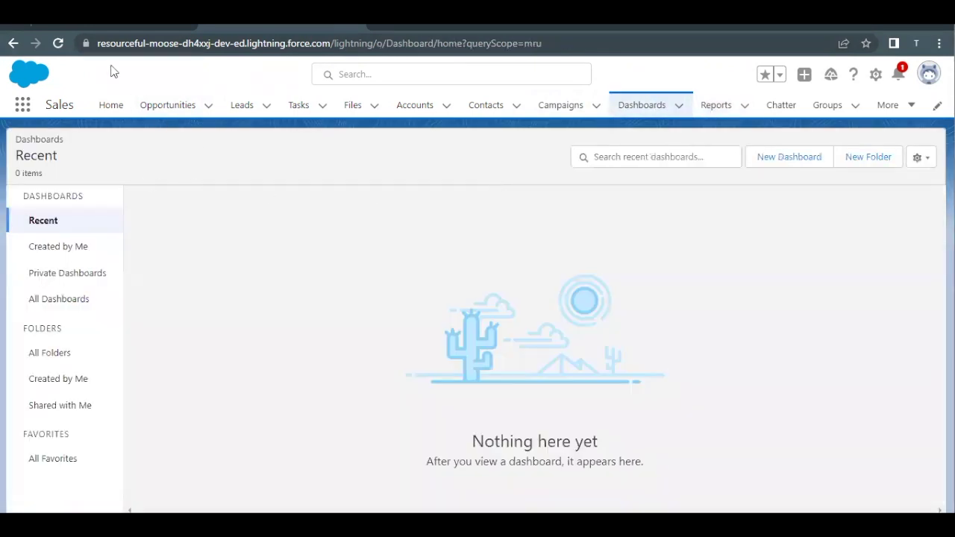
left_click(87, 30)
scroll(304, 366, "down", 3)
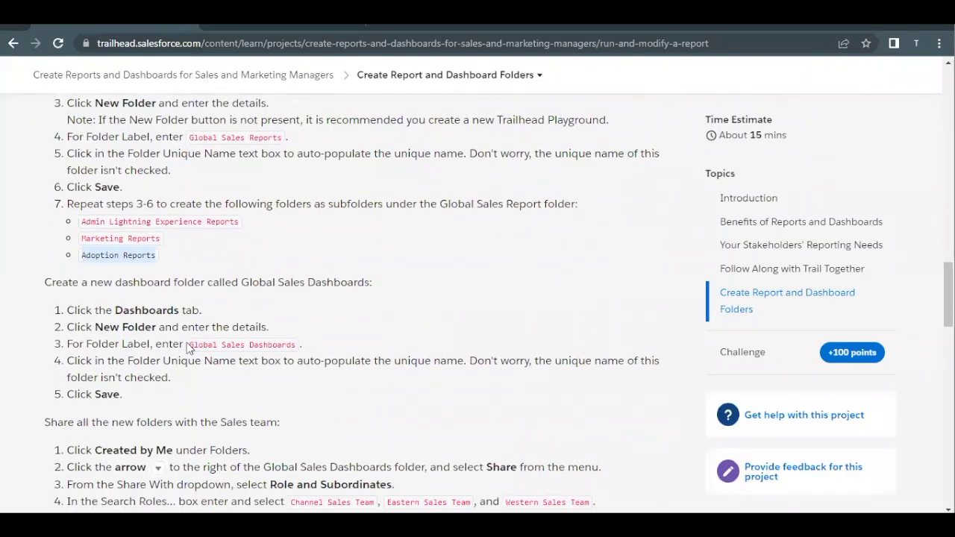
left_click_drag(191, 345, 302, 344)
key("ctrl+c")
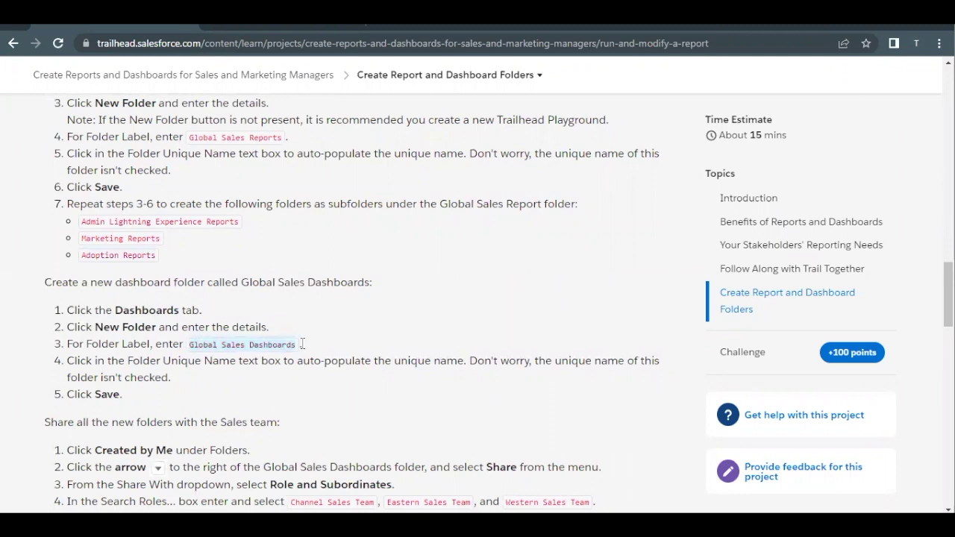
left_click(249, 29)
left_click(851, 159)
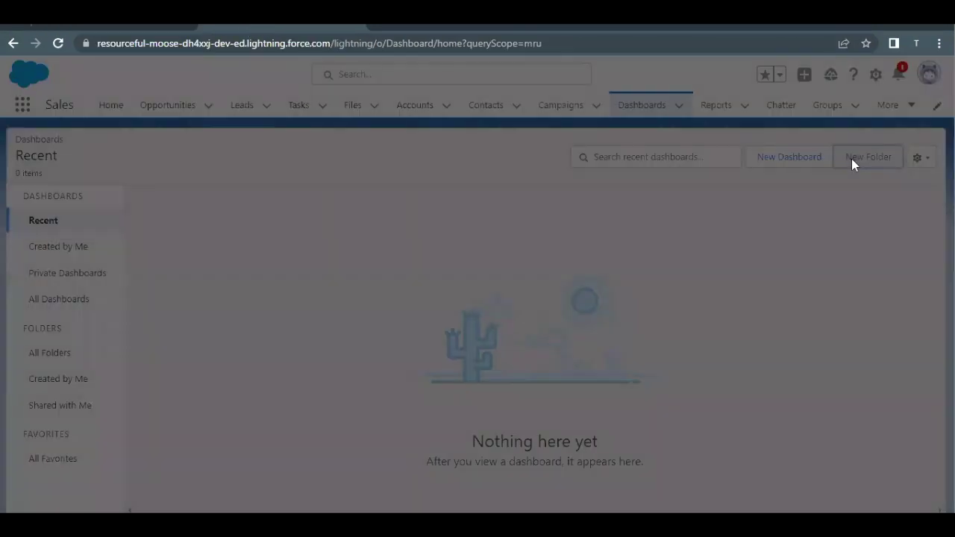
key("ctrl+v")
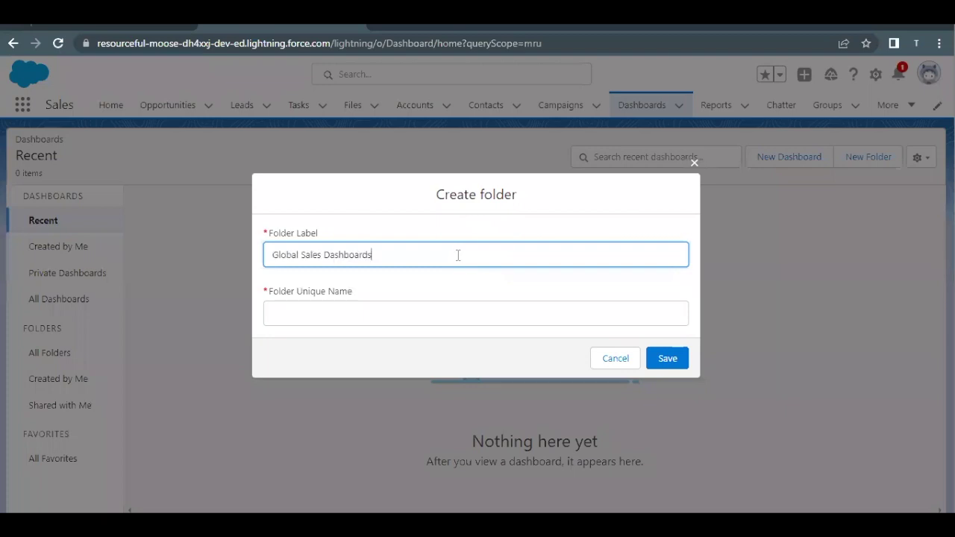
left_click(387, 304)
left_click(666, 358)
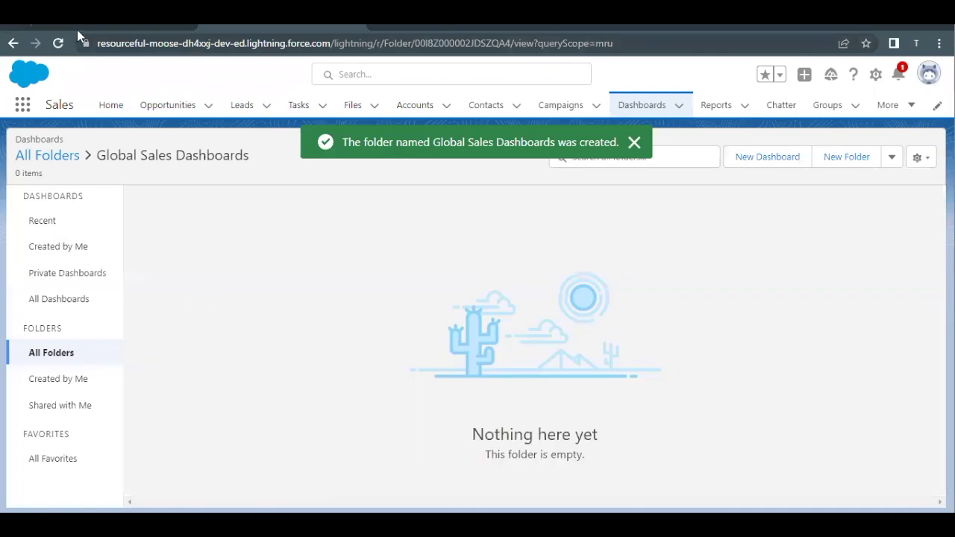
- Following the Trailhead instructions, open sharing for the Global Sales Dashboards folder and set it to share with Role and Subordinates
left_click(84, 27)
scroll(242, 272, "down", 3)
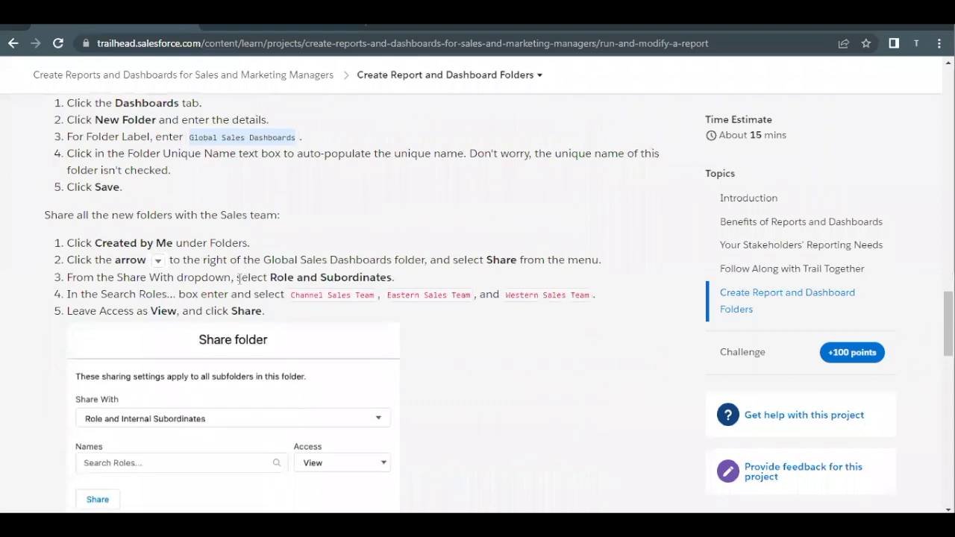
left_click_drag(270, 277, 386, 274)
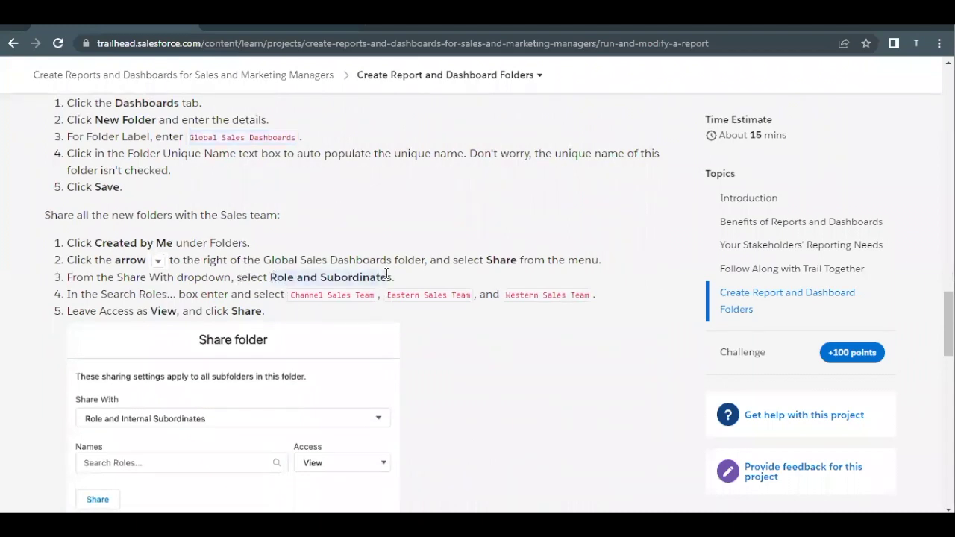
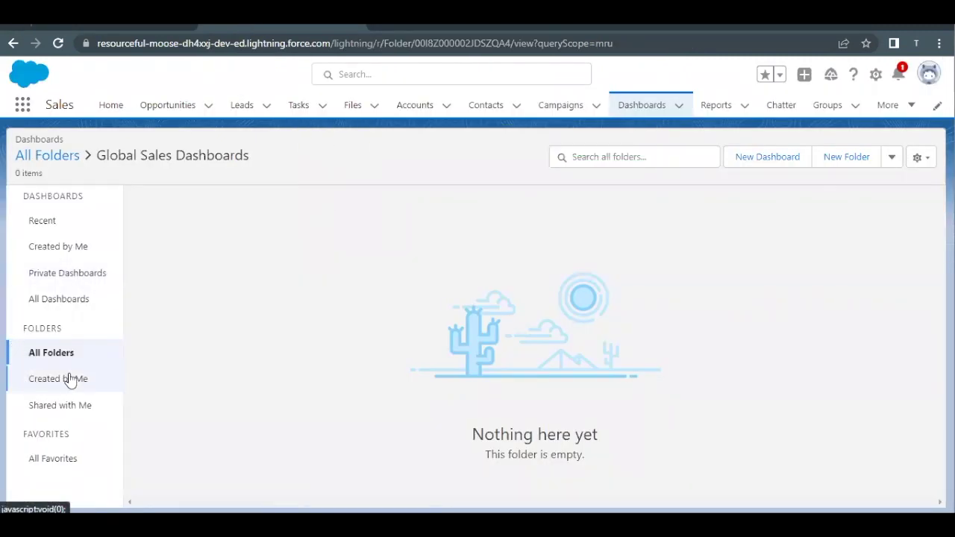
left_click(58, 381)
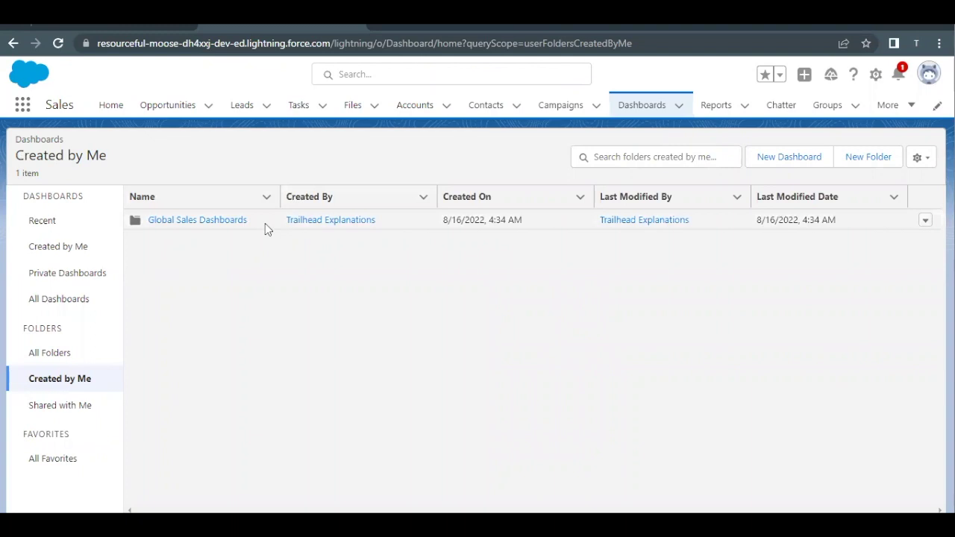
left_click(924, 222)
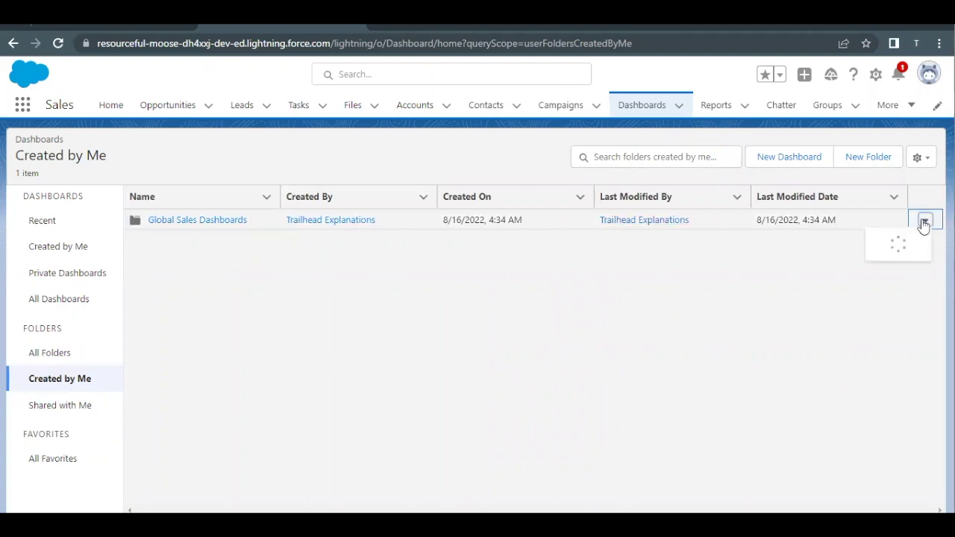
left_click(925, 221)
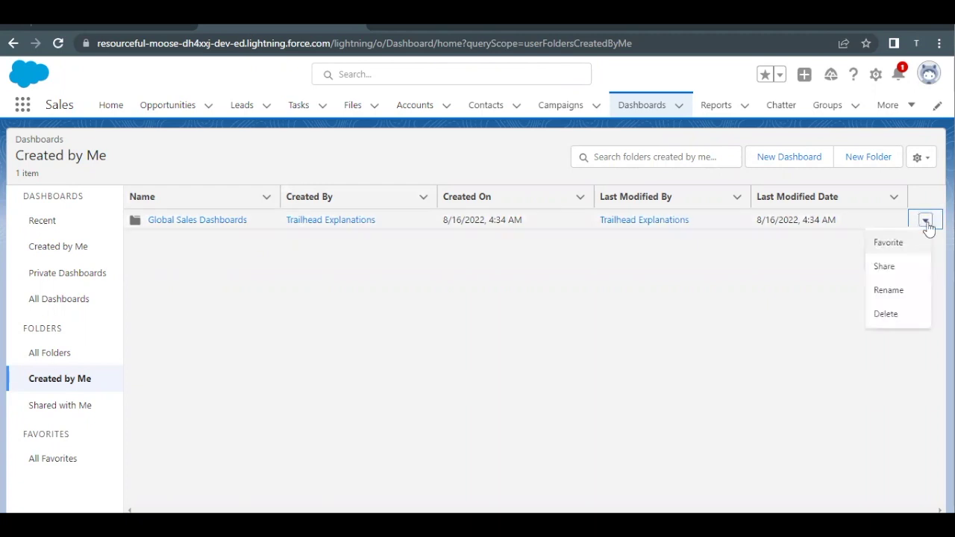
left_click(897, 267)
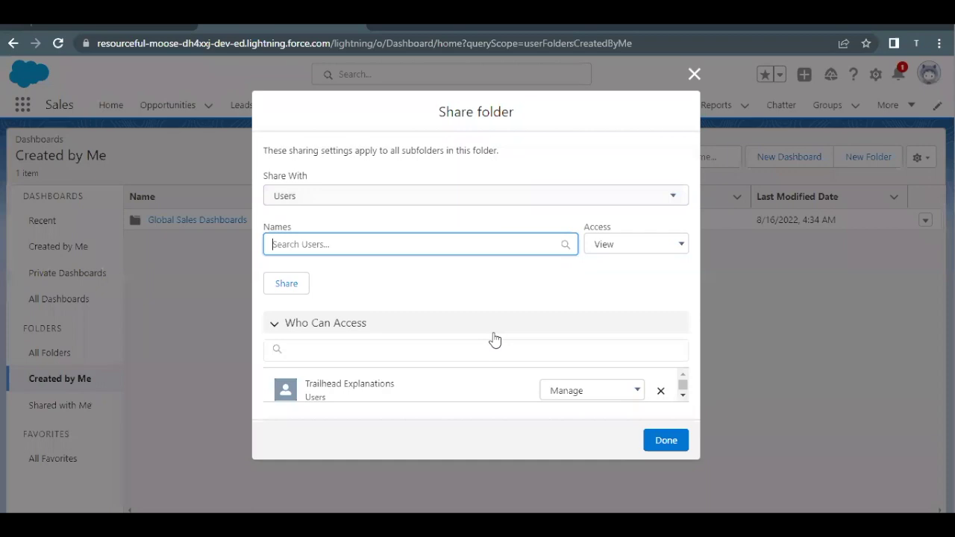
left_click(330, 176)
left_click_drag(331, 176, 275, 176)
left_click(309, 204)
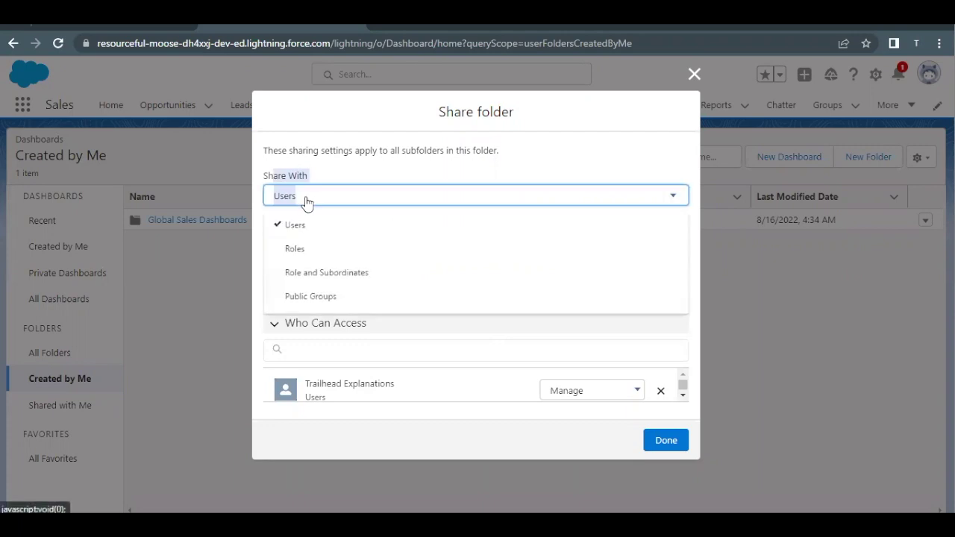
left_click(312, 273)
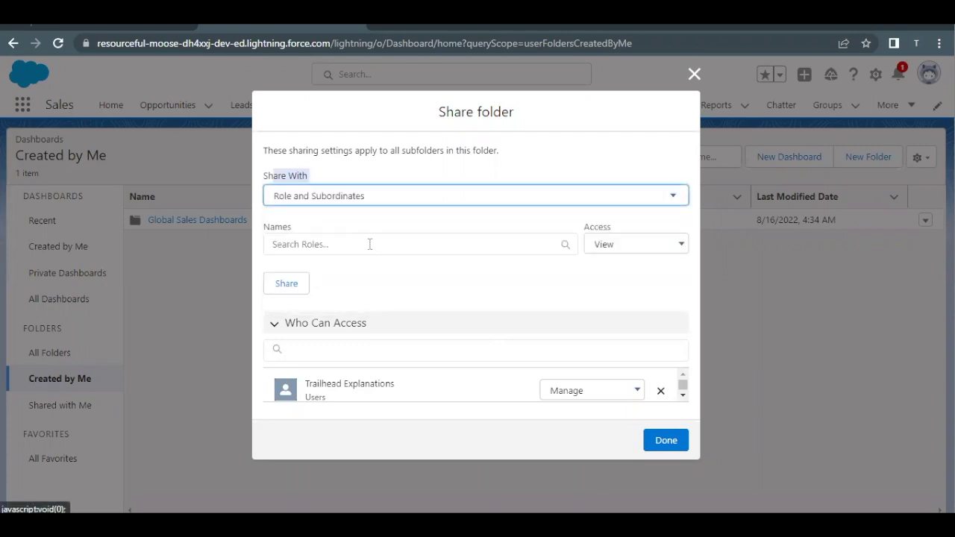
- Add the Channel Sales Team, Eastern Sales Team and Western Sales Team roles as recipients of the Global Sales Dashboards folder
left_click(304, 228)
left_click(305, 248)
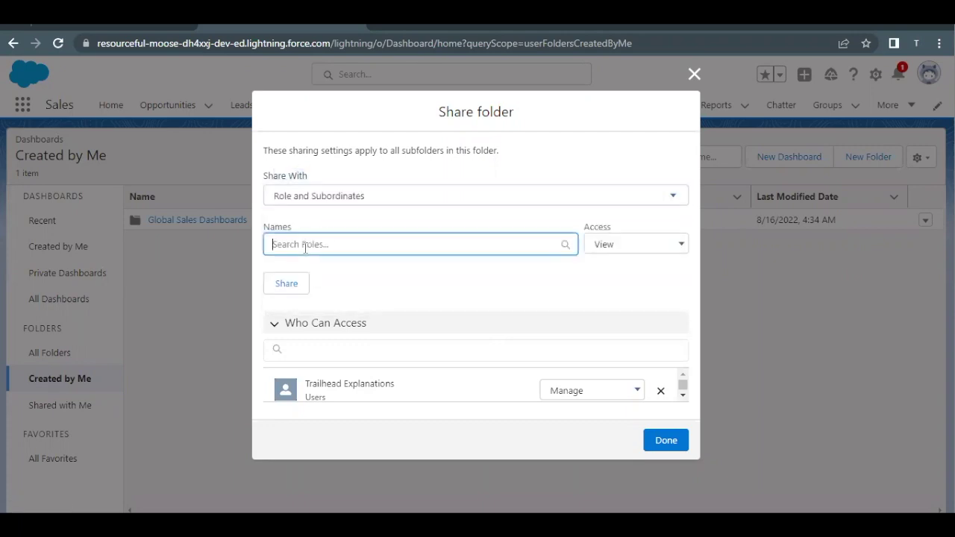
type("Chann")
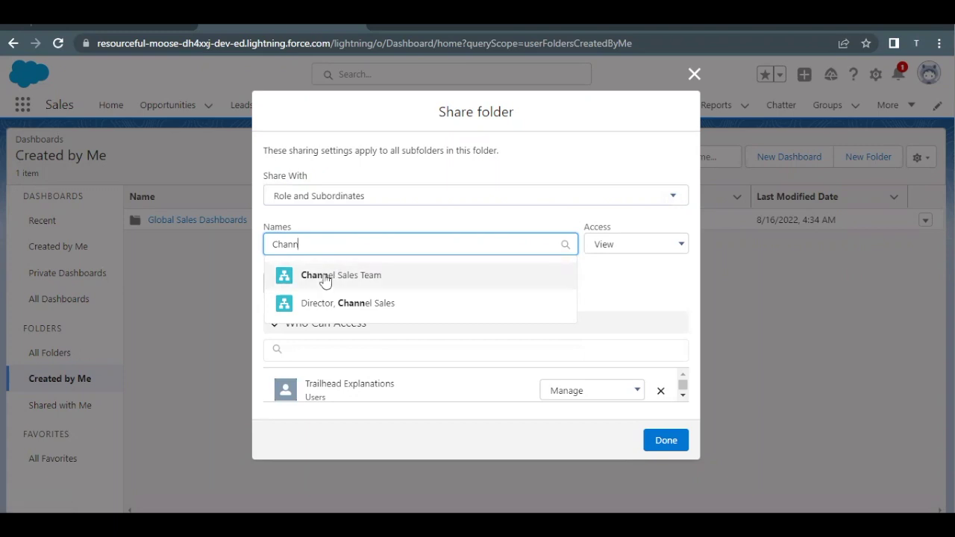
left_click(325, 276)
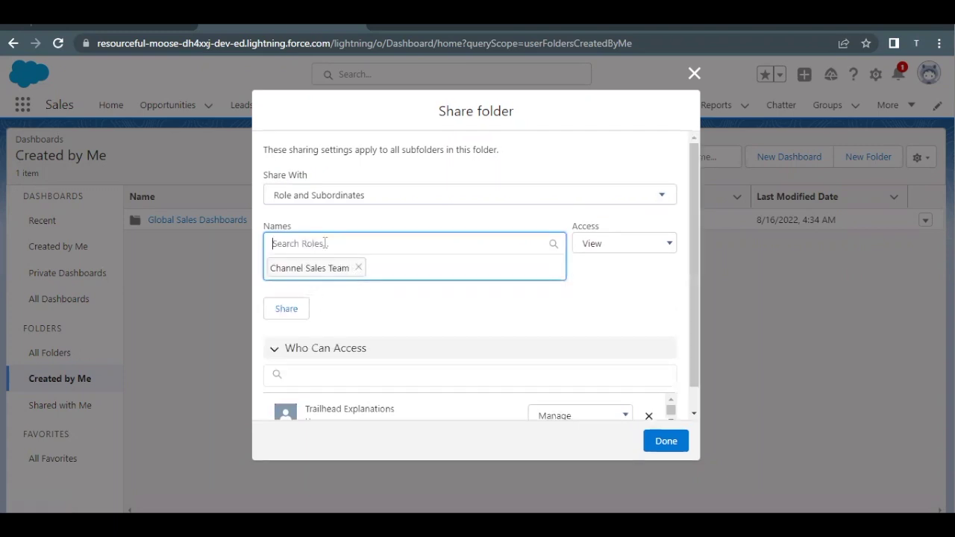
type("East")
left_click(319, 276)
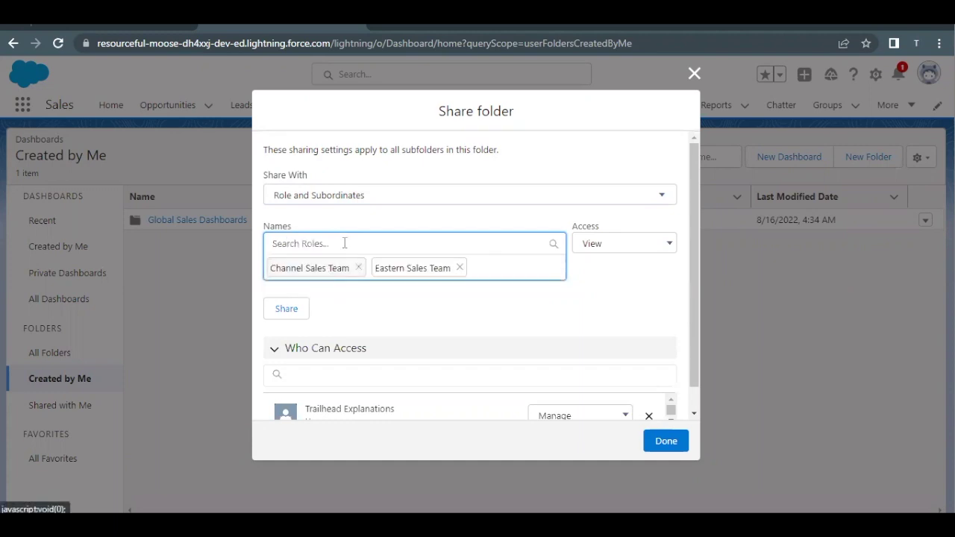
type("Weste")
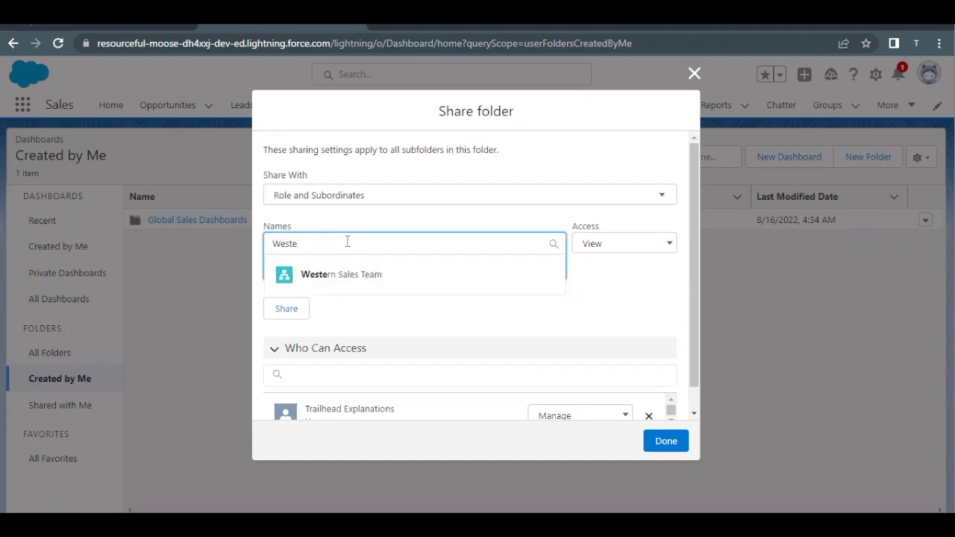
left_click(315, 276)
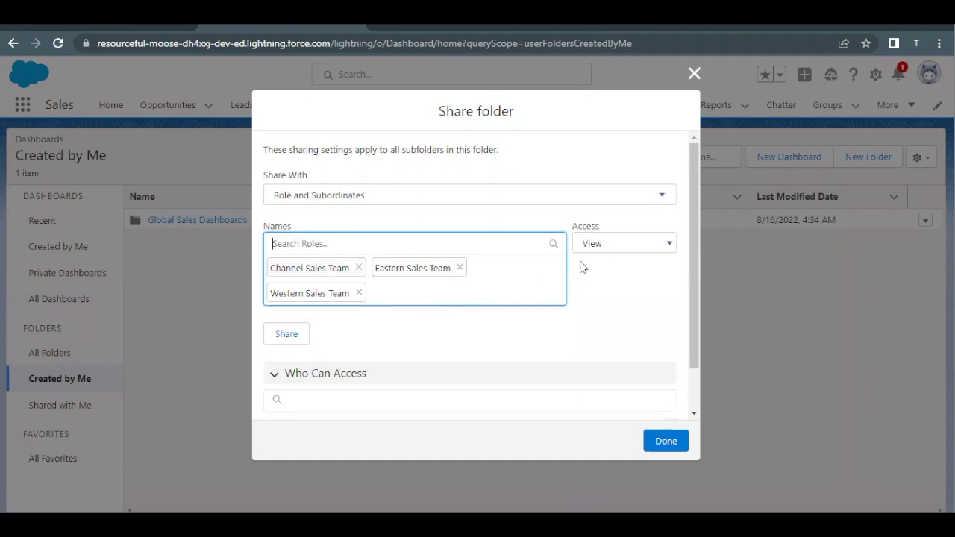
- Share the Global Sales Dashboards folder with the selected roles at View access, review who can access it, and finish sharing
left_click(625, 247)
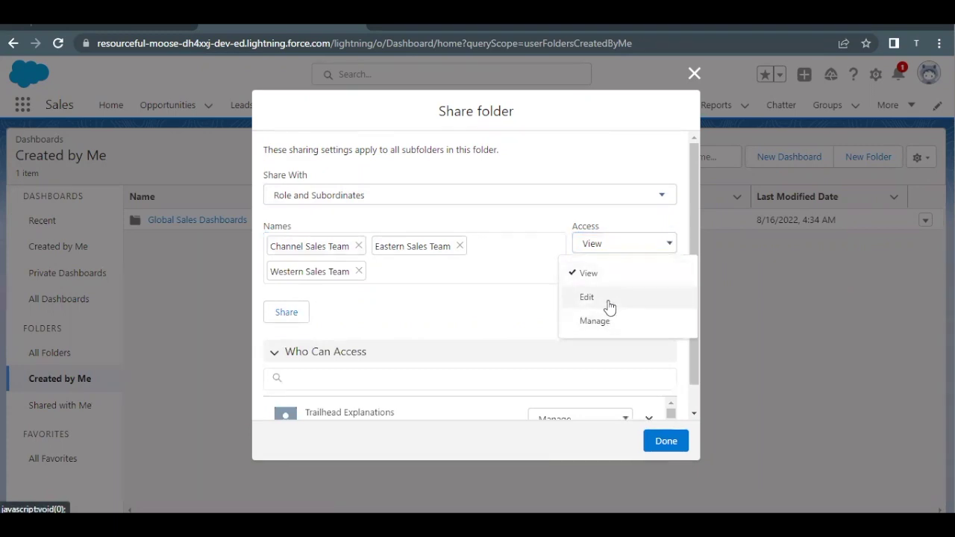
left_click(513, 323)
left_click(278, 317)
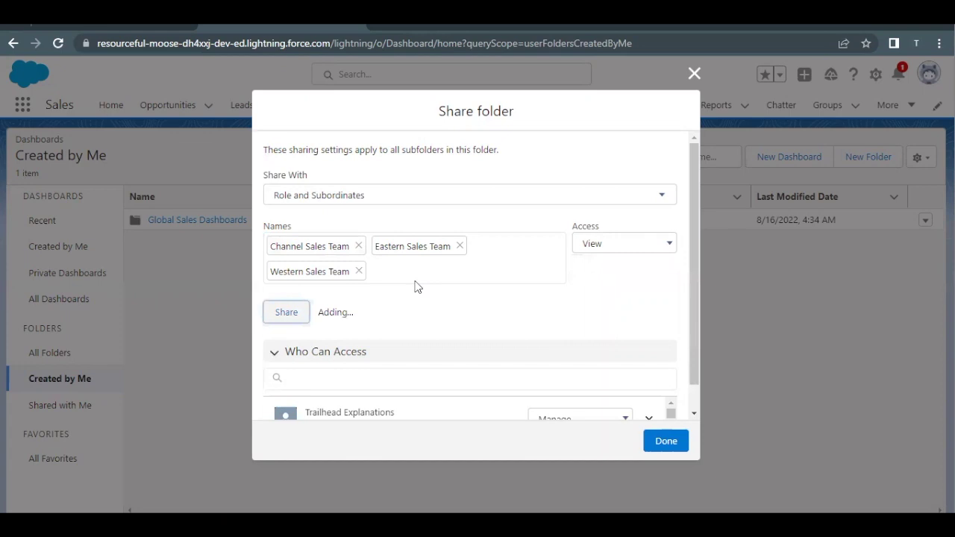
scroll(417, 287, "down", 1)
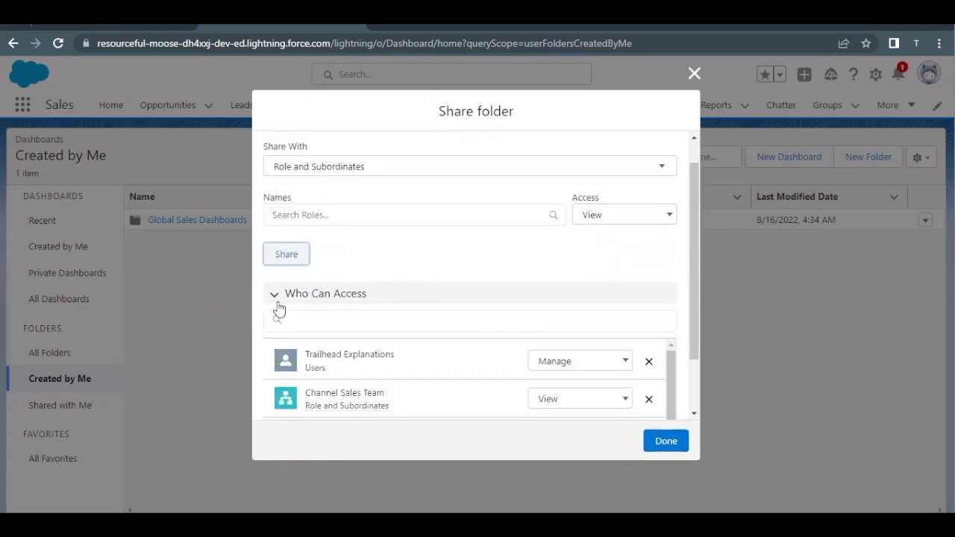
scroll(361, 299, "down", 3)
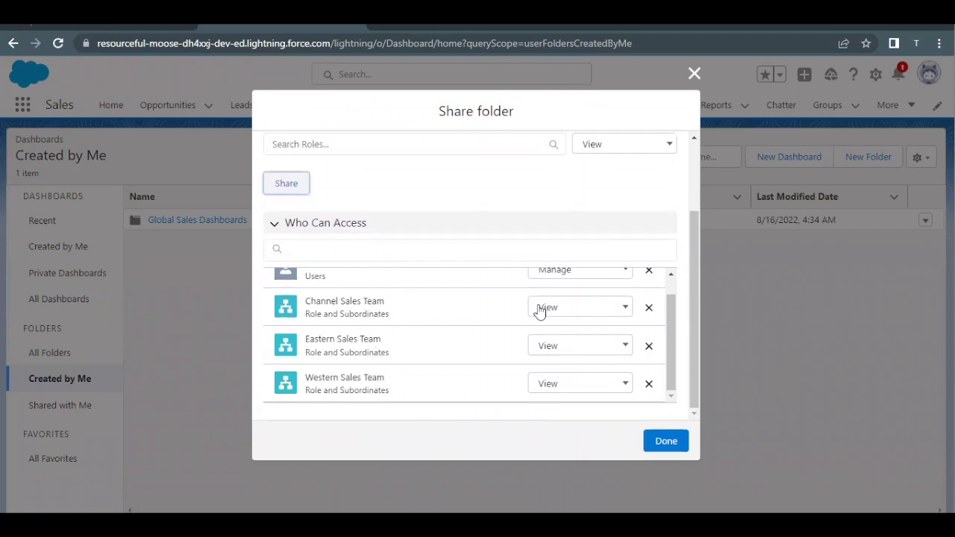
left_click(647, 439)
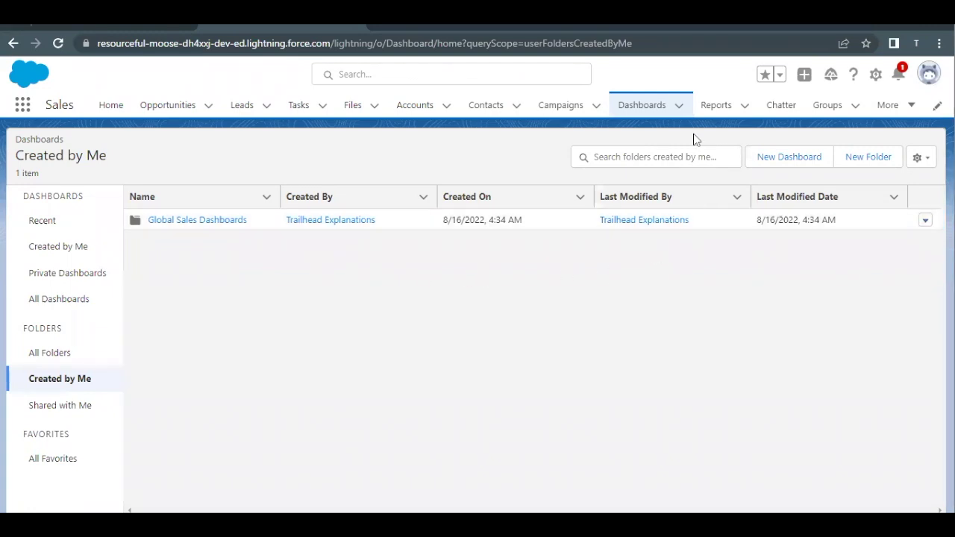
- Open sharing for the Global Sales Reports folder among the self-created report folders and set it to share with Role and Subordinates
left_click(716, 117)
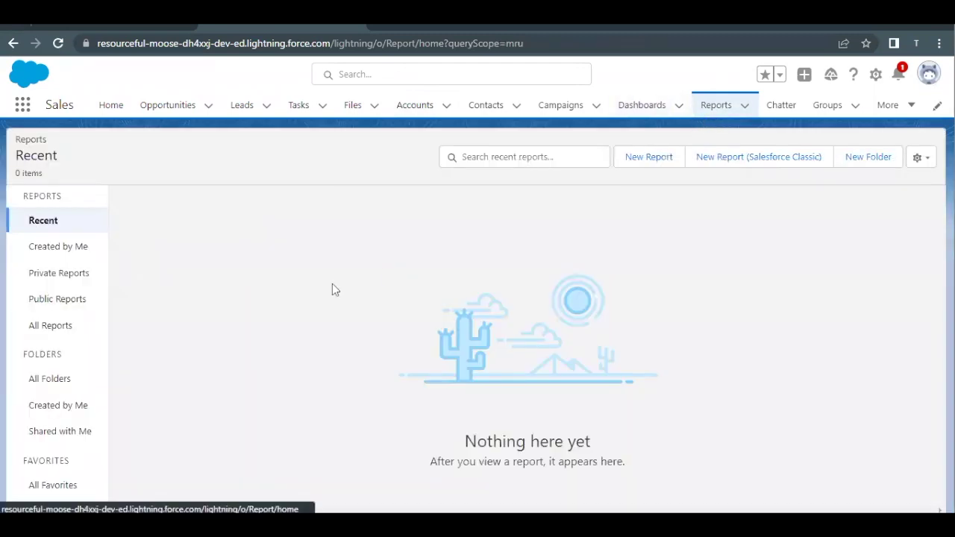
left_click(38, 416)
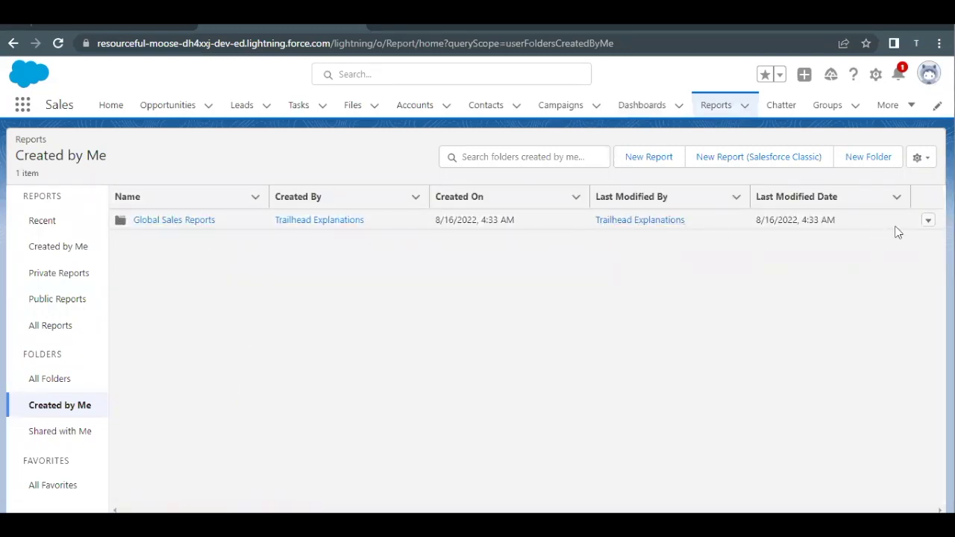
right_click(928, 222)
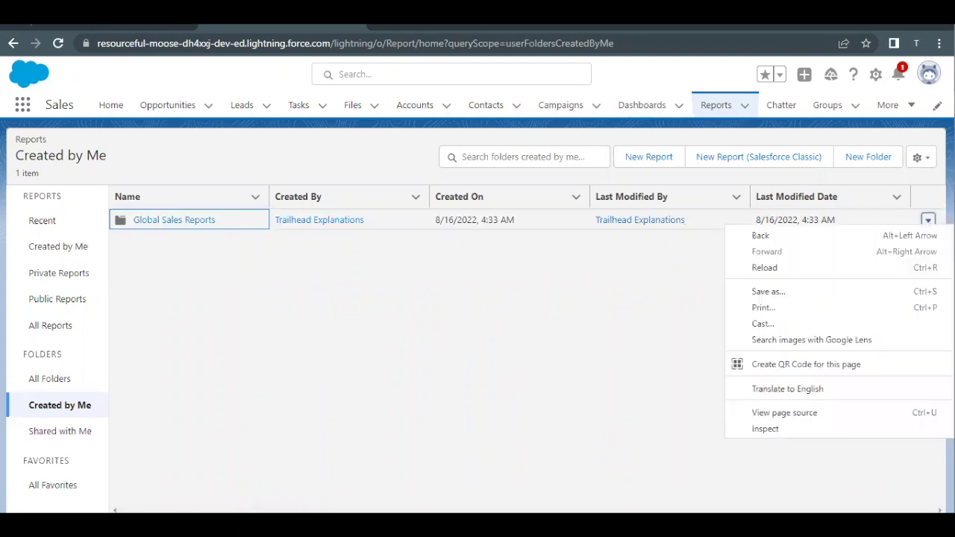
left_click(928, 221)
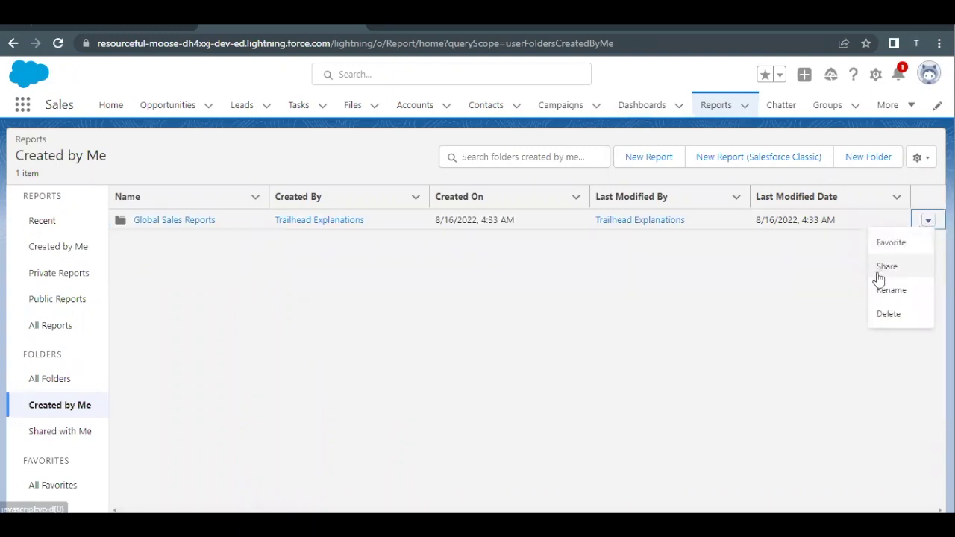
left_click(881, 268)
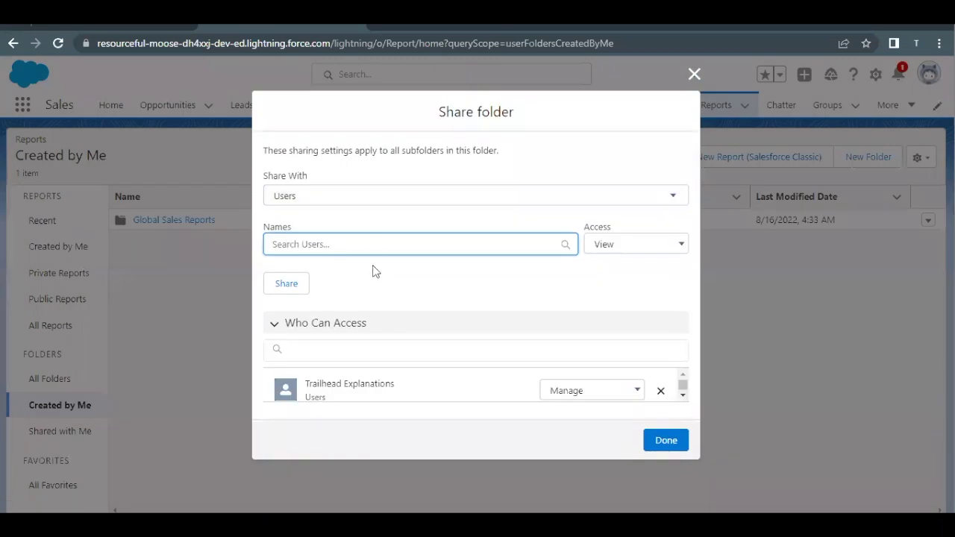
left_click(311, 177)
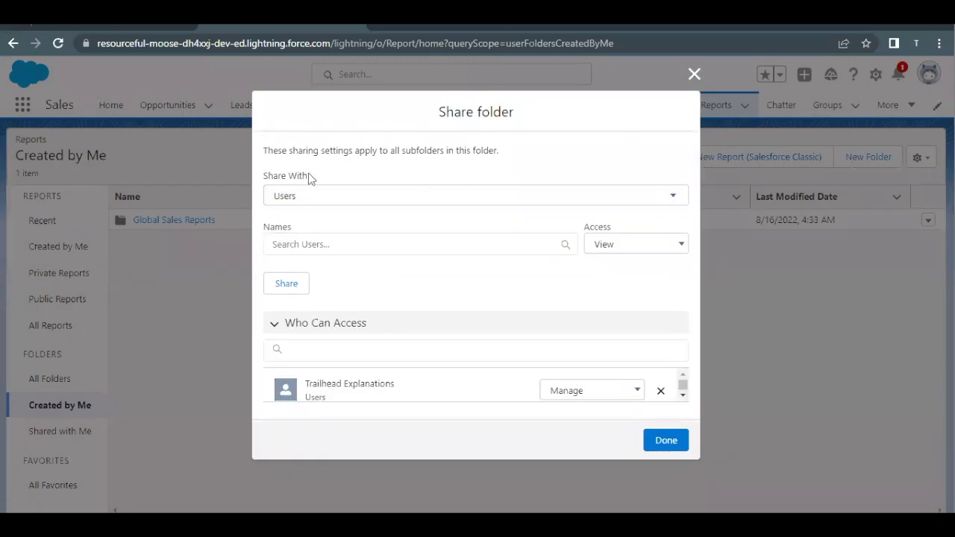
left_click(331, 198)
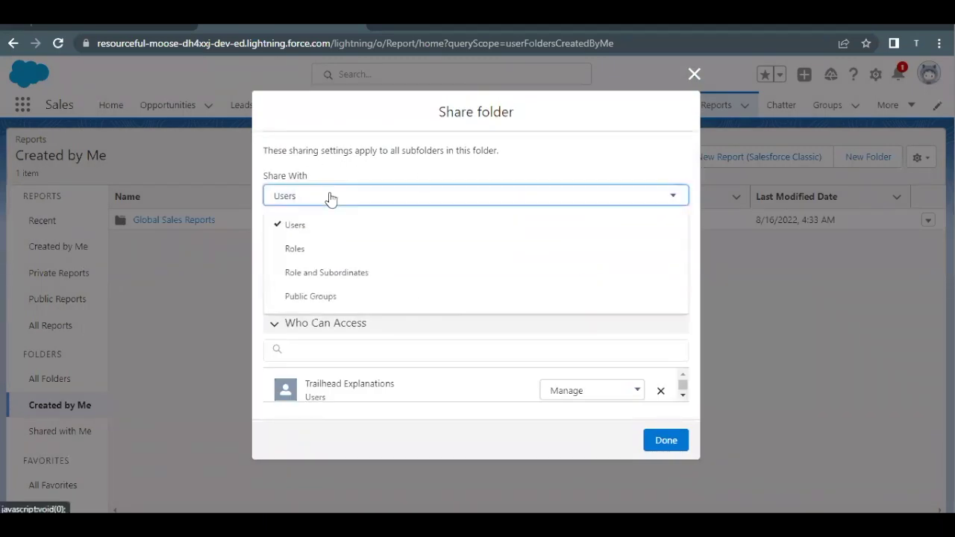
left_click(320, 275)
- Add the Channel Sales Team, Eastern Sales Team and Western Sales Team roles as recipients of the Global Sales Reports folder
left_click(333, 243)
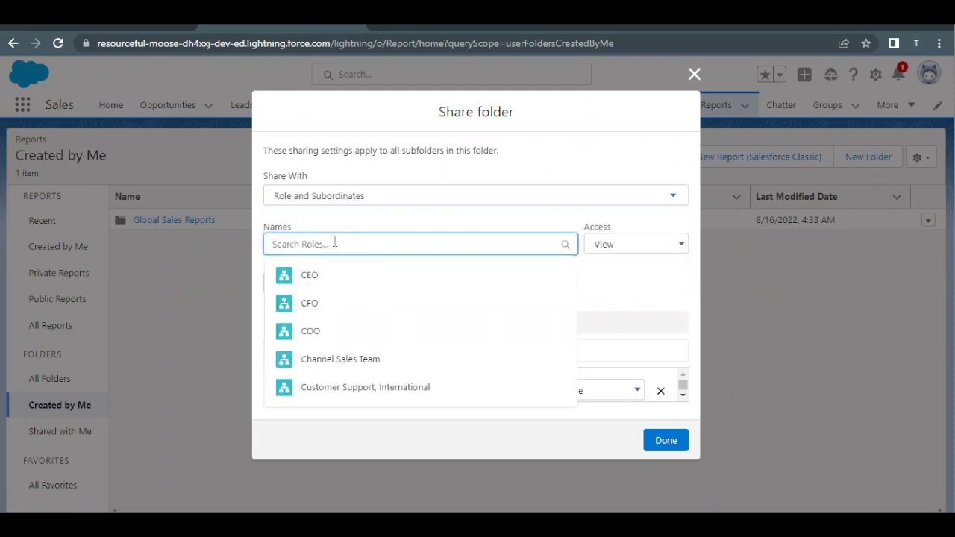
type("Cha")
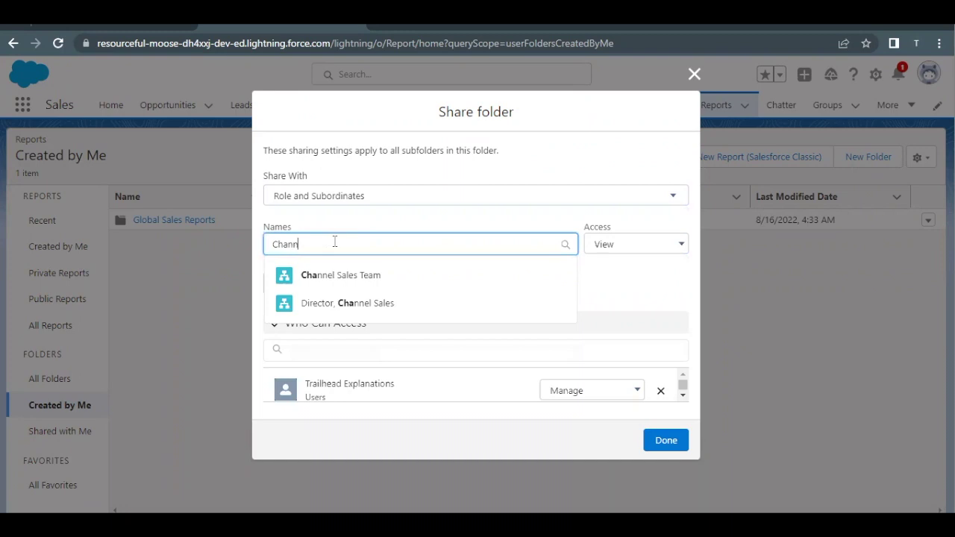
type("nn")
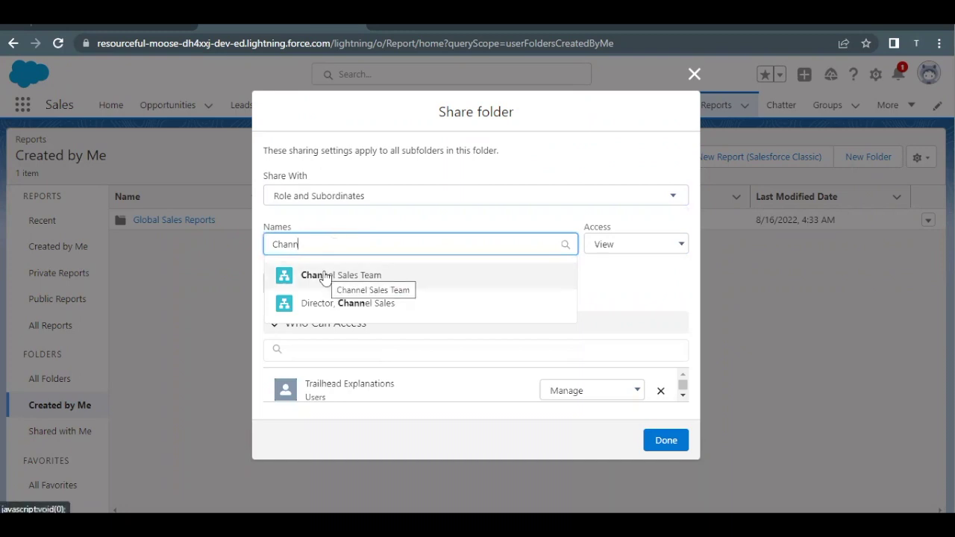
left_click(324, 278)
type("Easte")
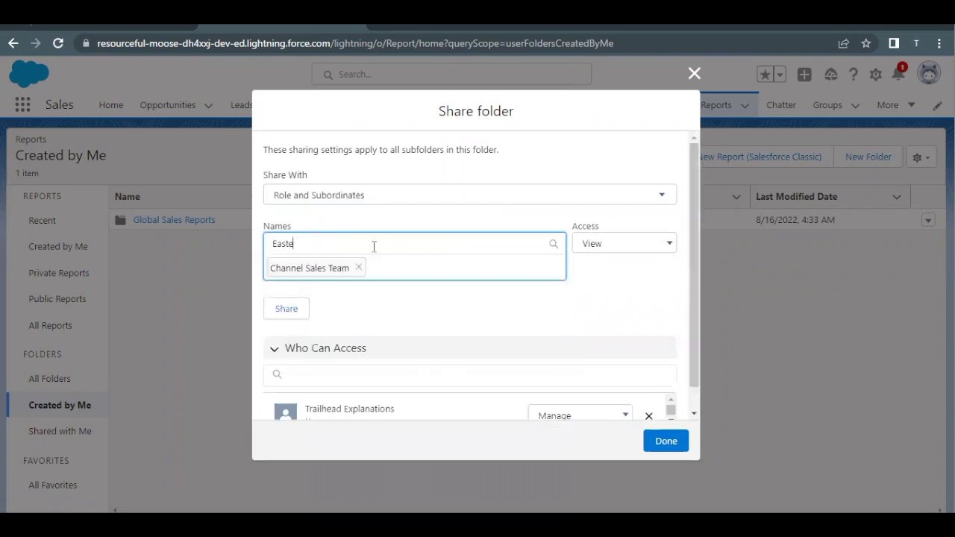
left_click(356, 275)
type("w")
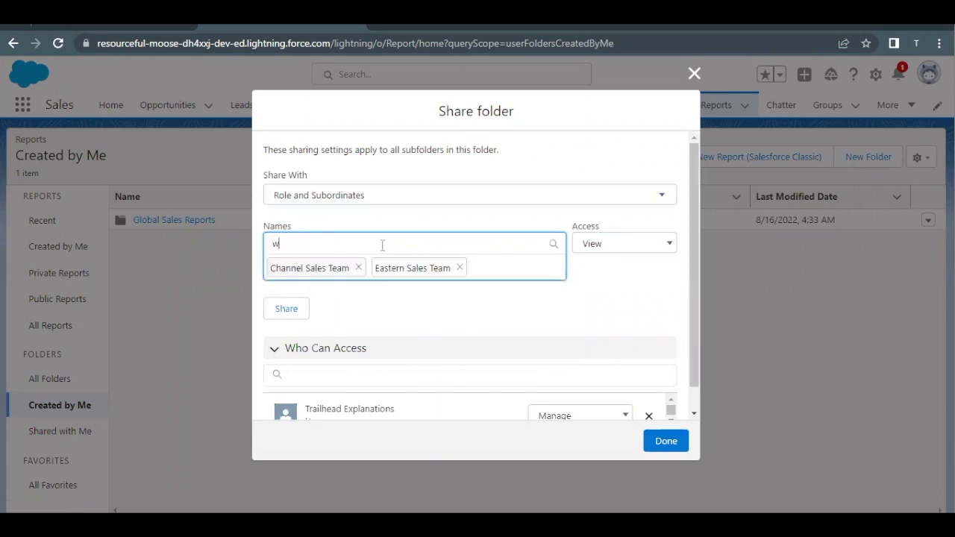
type("est")
left_click(342, 276)
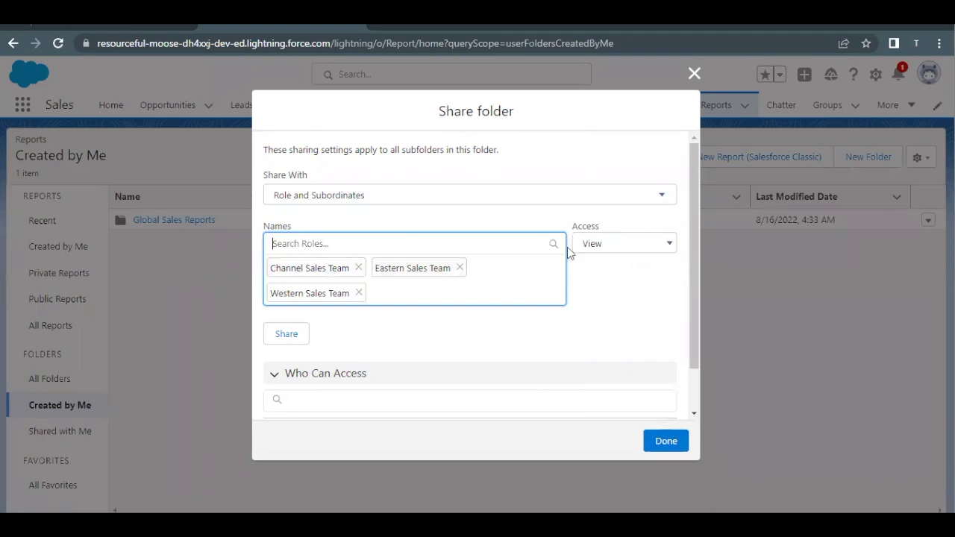
- Share the Global Sales Reports folder with the selected roles at View access, review who can access it, and finish sharing
left_click(284, 339)
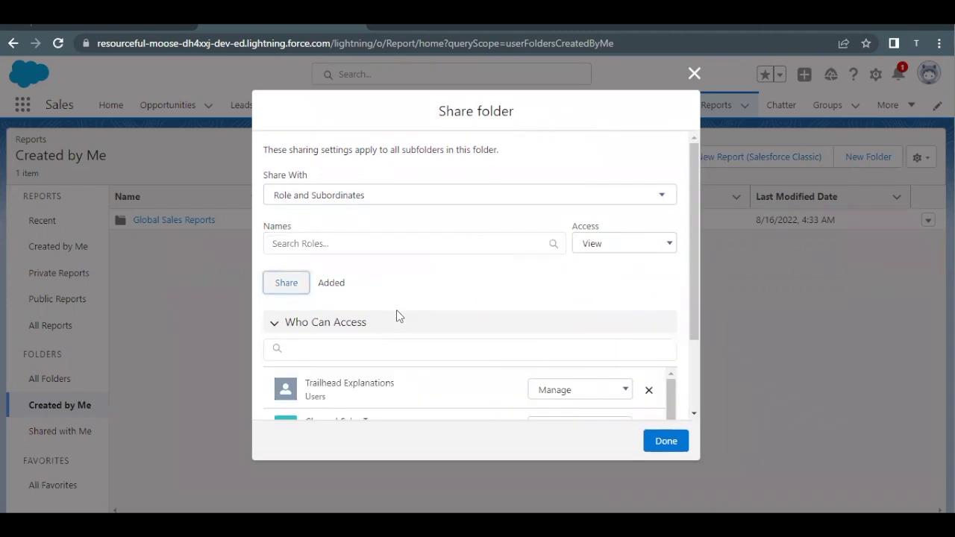
scroll(397, 316, "down", 1)
scroll(396, 310, "down", 2)
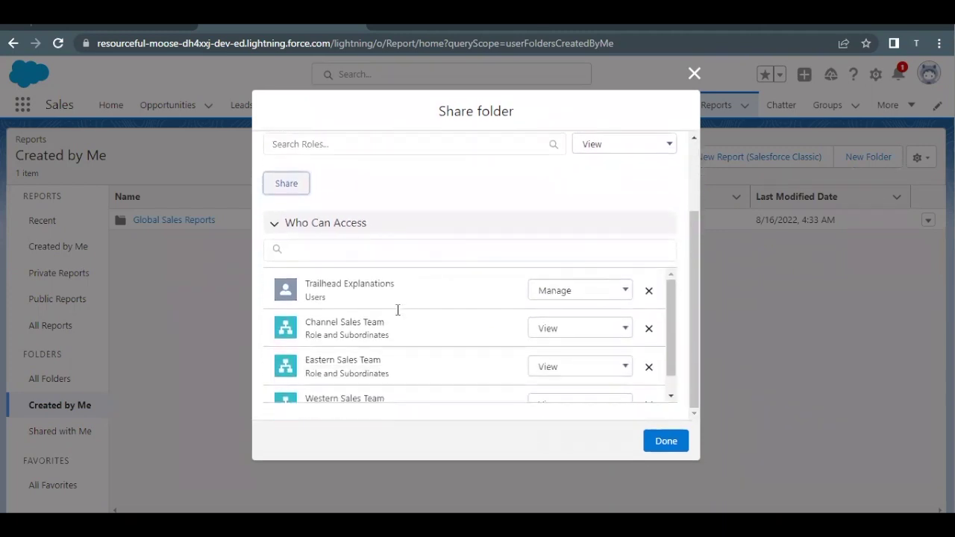
scroll(370, 345, "down", 1)
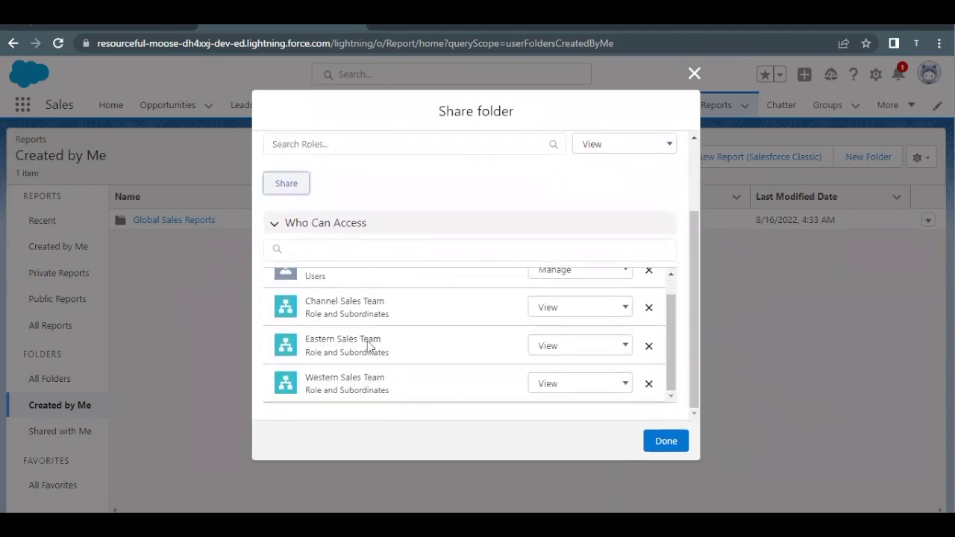
scroll(374, 302, "up", 1)
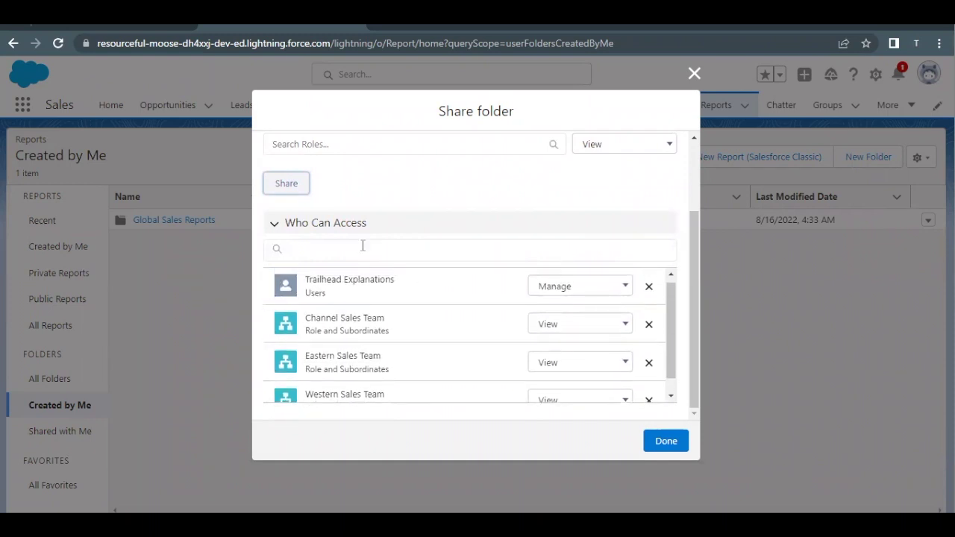
scroll(309, 347, "down", 1)
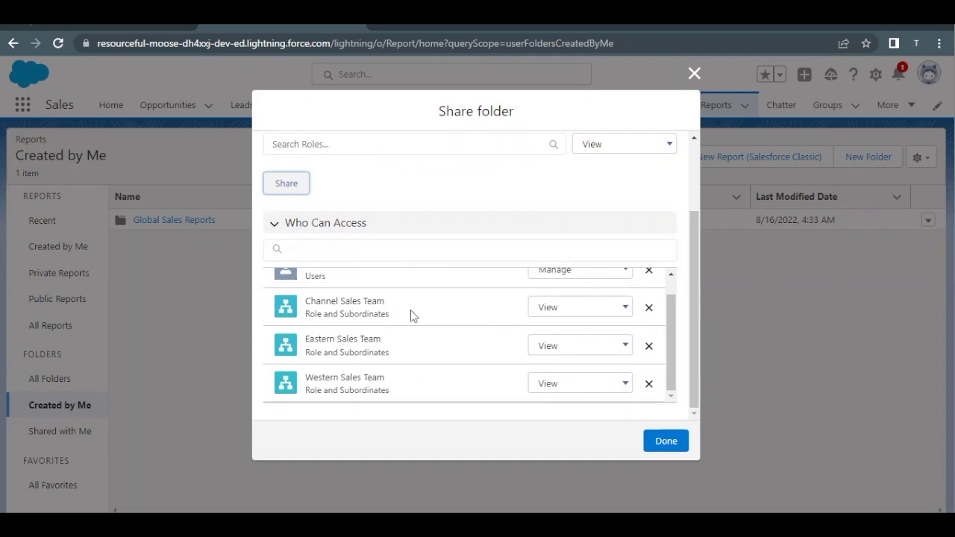
left_click(667, 445)
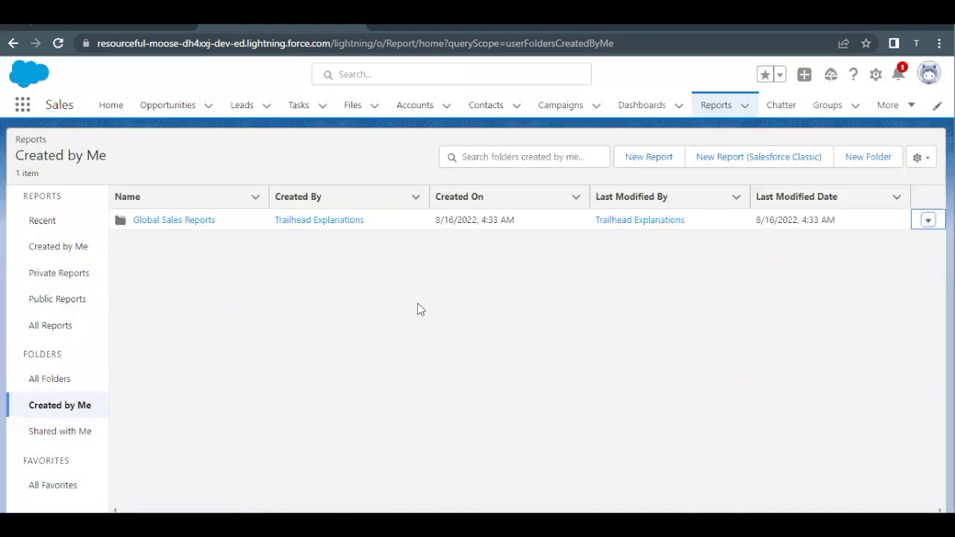
- Look at the subfolders inside the Global Sales Reports folder and return to the list of self-created report folders
left_click(191, 223)
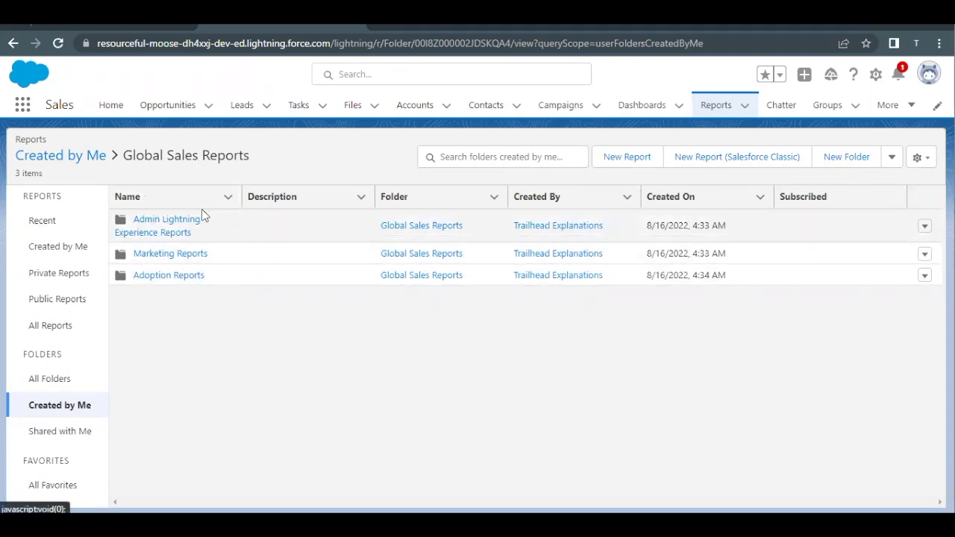
left_click(59, 407)
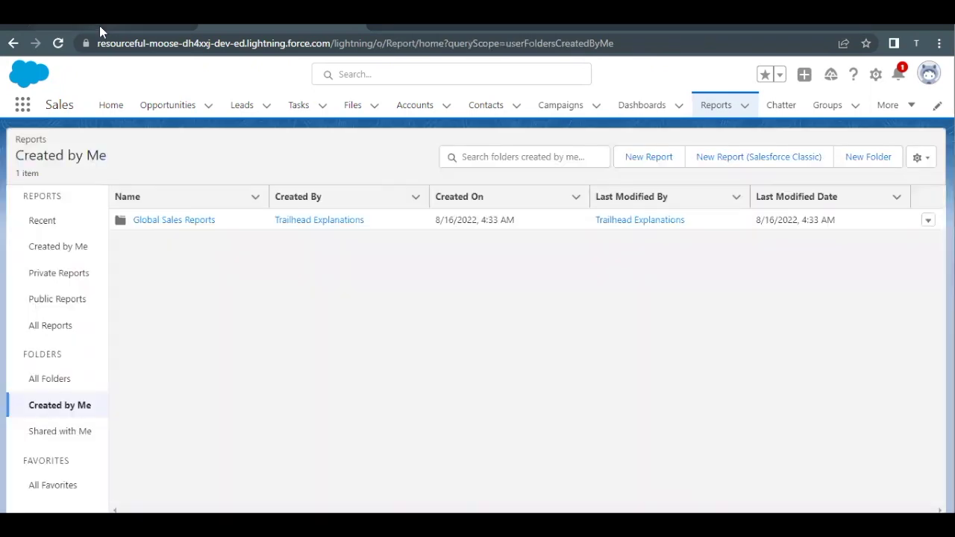
- Switch to the Trailhead unit, check the remaining folder-sharing instructions, and submit the step for verification to earn 100 points
left_click(100, 27)
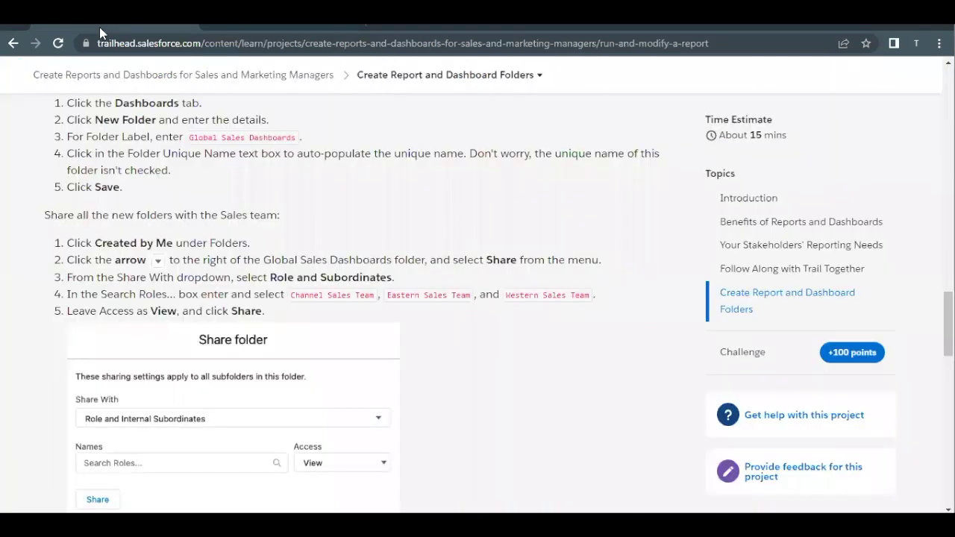
scroll(250, 302, "down", 3)
scroll(251, 306, "down", 2)
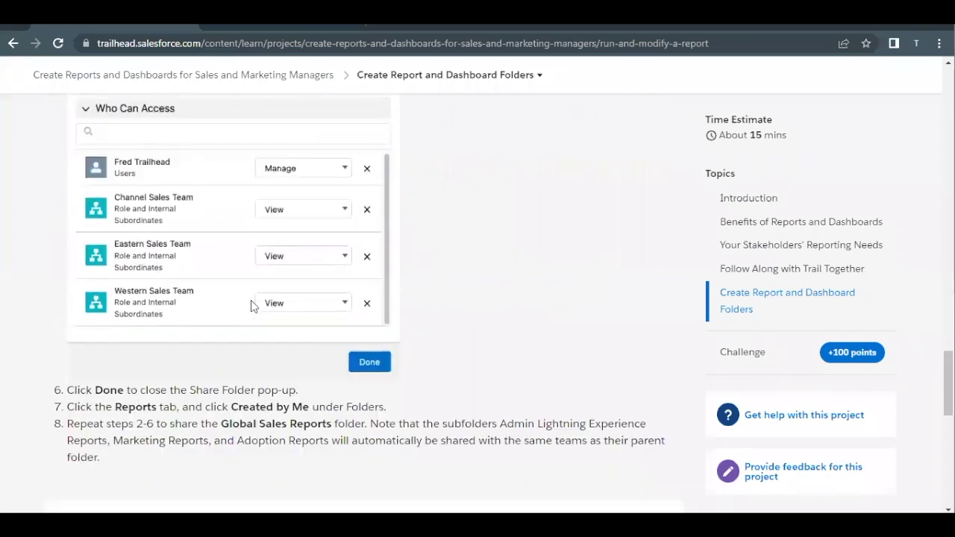
scroll(207, 306, "down", 1)
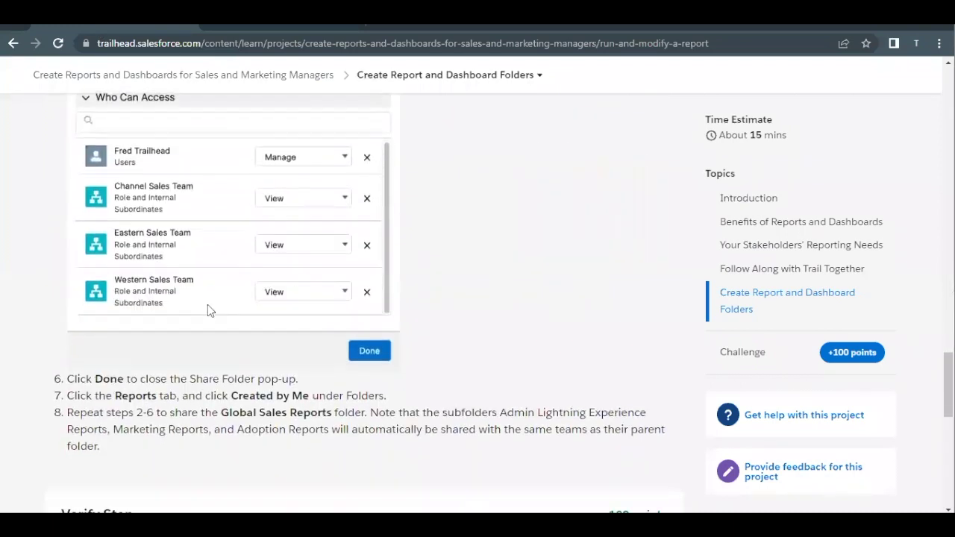
left_click_drag(149, 349, 206, 392)
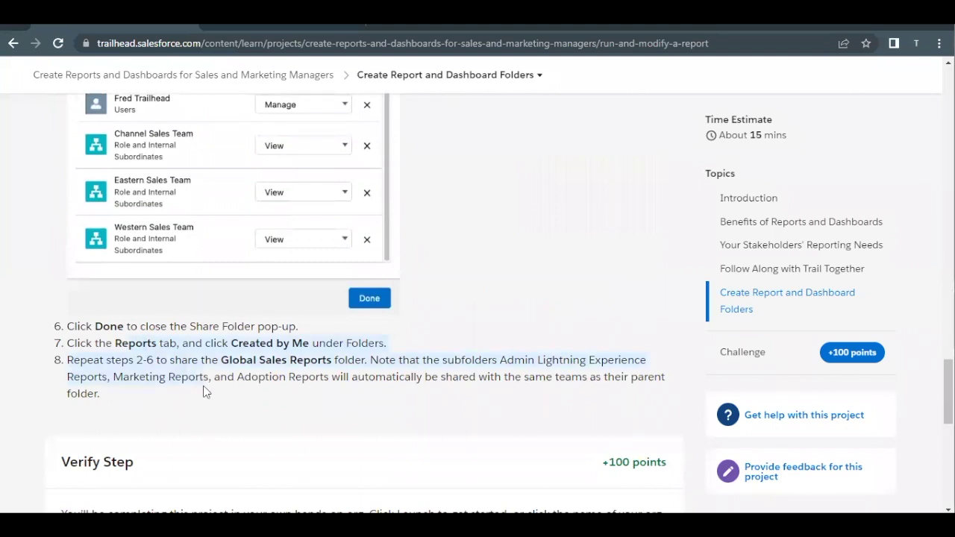
left_click(217, 367)
scroll(218, 369, "down", 1)
scroll(217, 370, "down", 4)
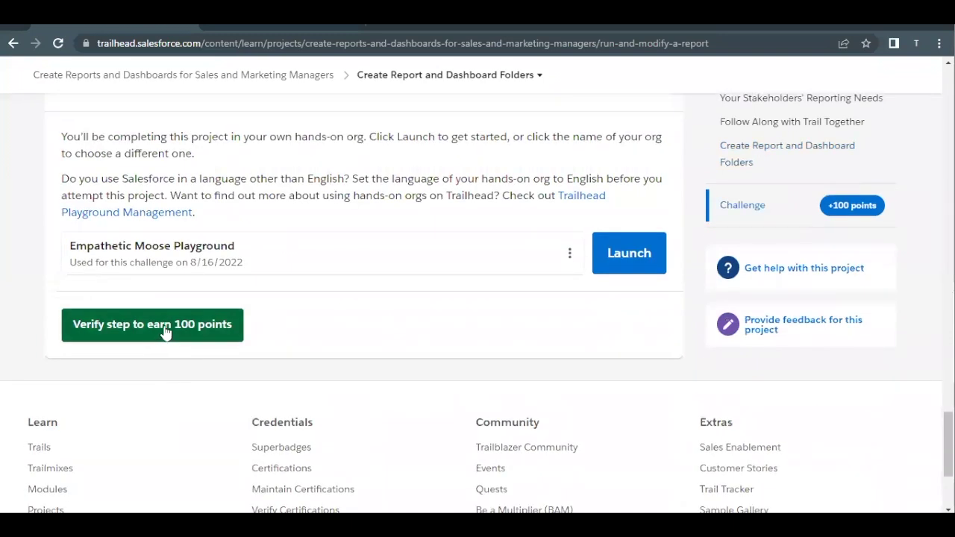
left_click(166, 333)
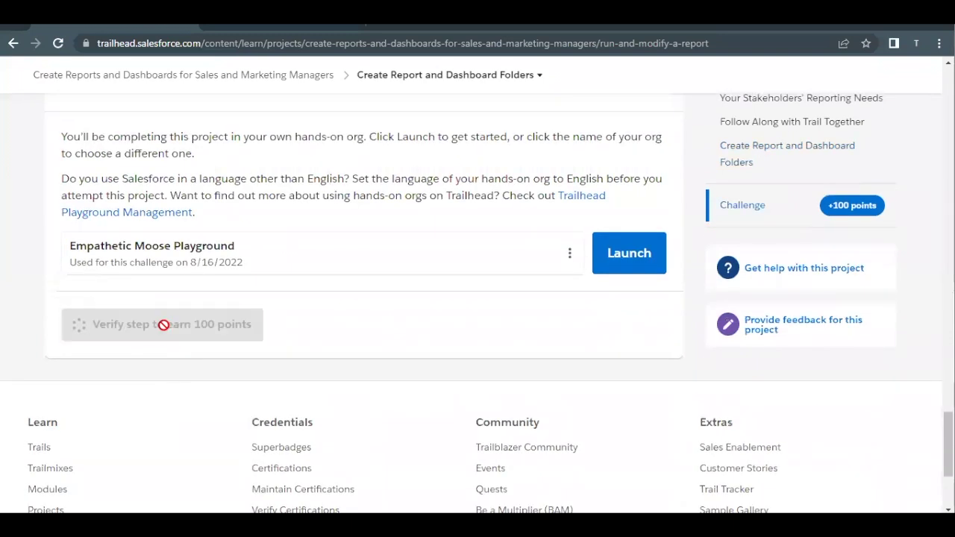